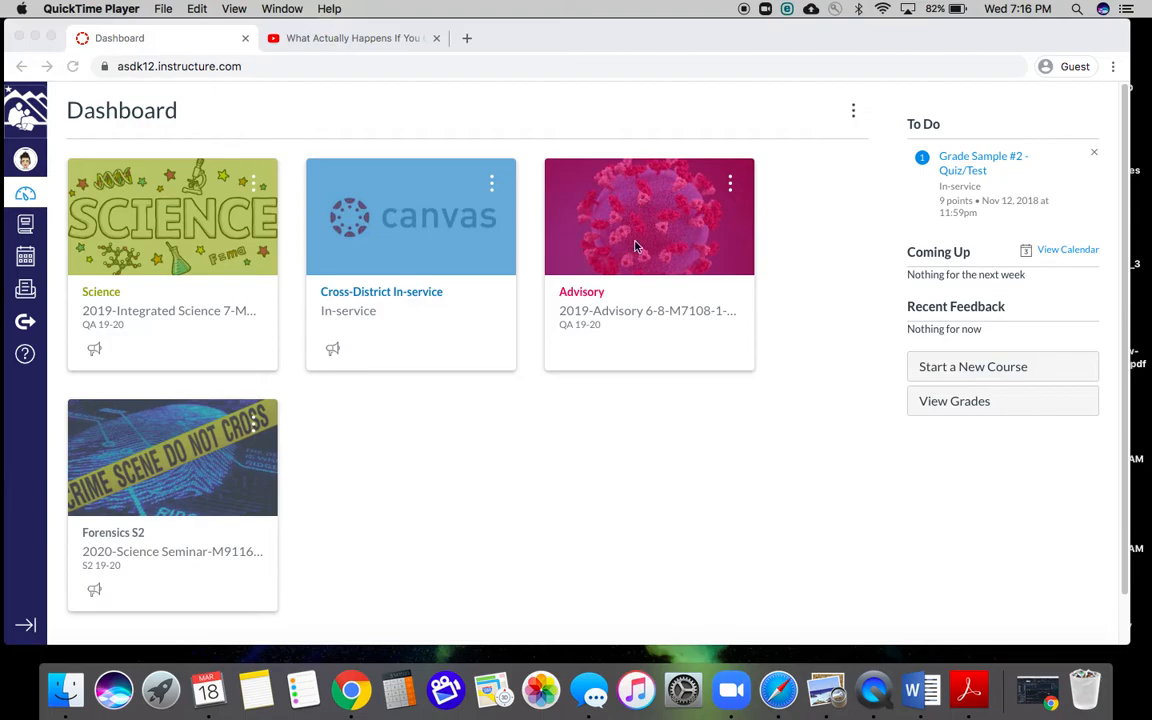
# Open Assignment 1 of the Advisory course for editing and enter "Directions:" in its description
pyautogui.click(633, 243)
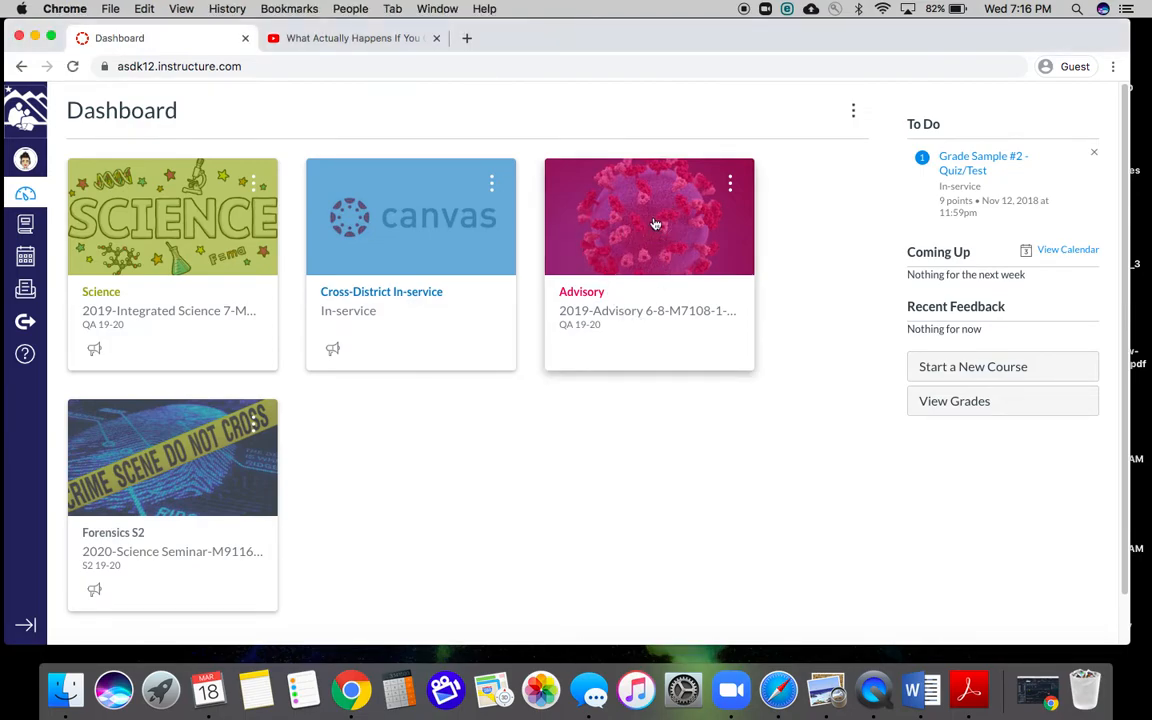
pyautogui.click(656, 225)
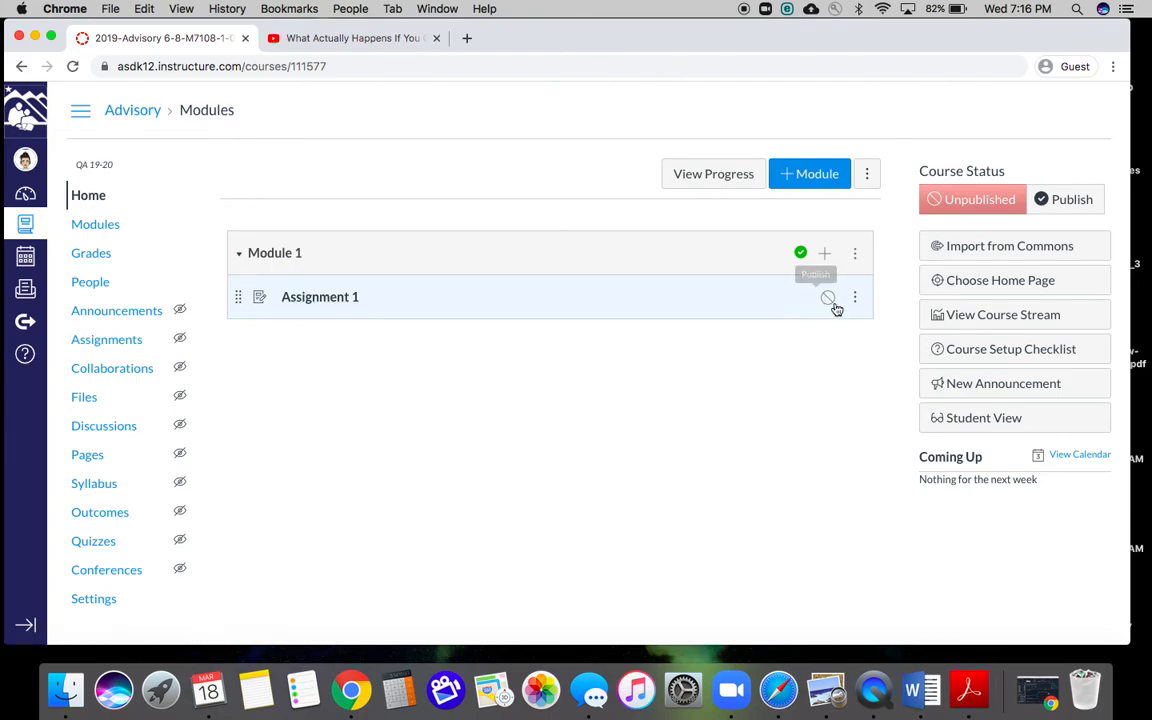
pyautogui.click(329, 300)
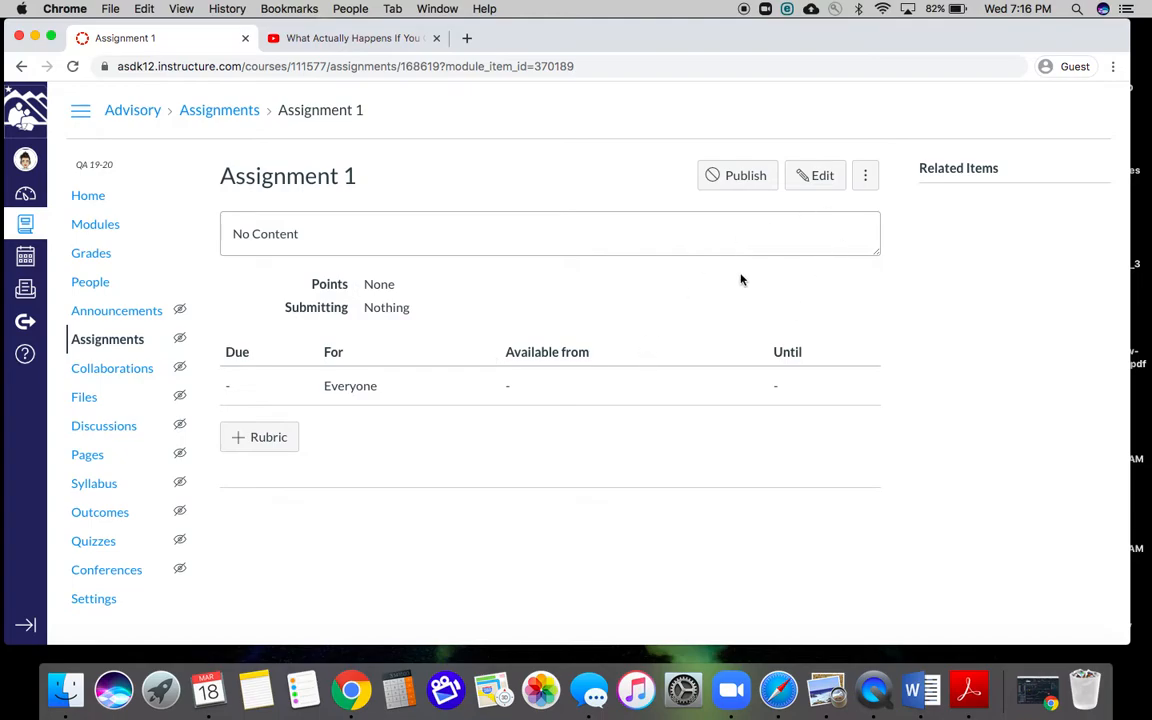
pyautogui.click(820, 176)
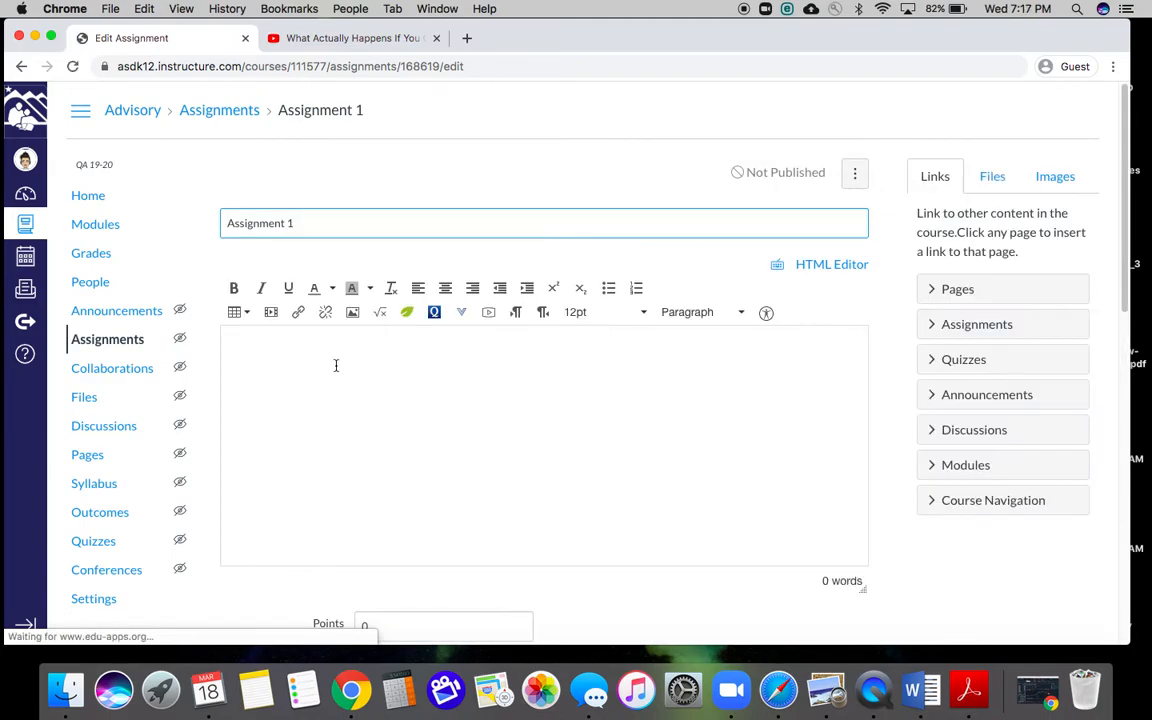
pyautogui.click(334, 361)
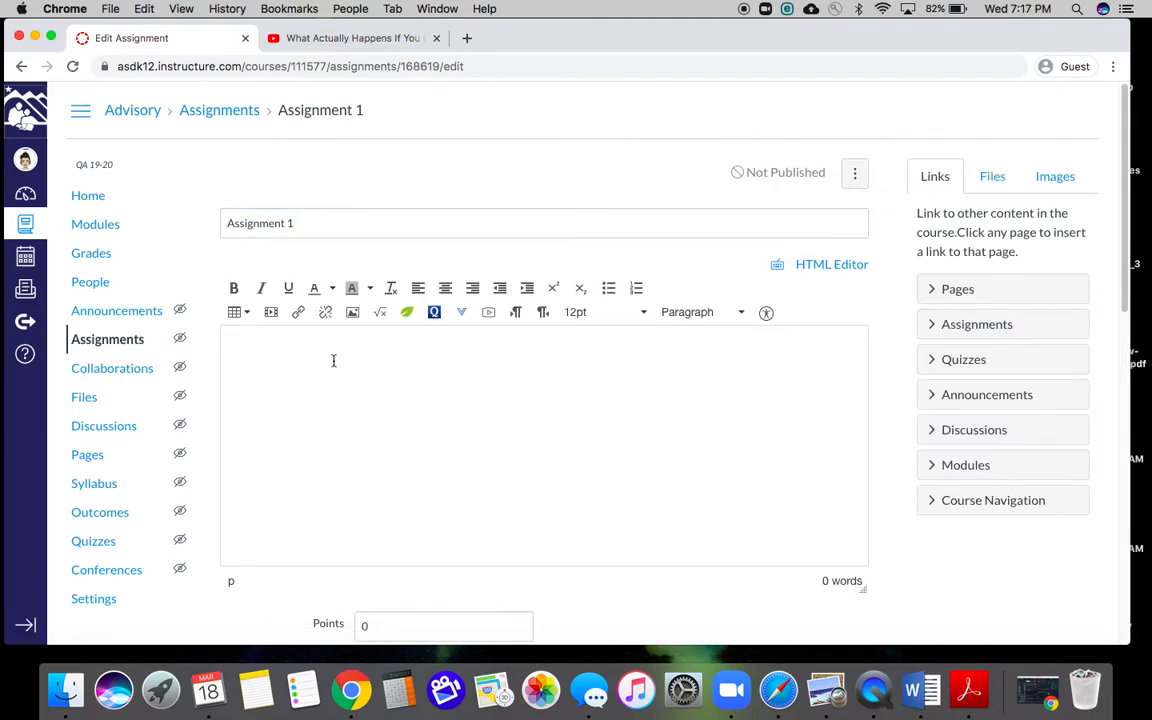
pyautogui.write('Directions:')
# Examine the recording and upload options for media comments, allowing microphone and camera access, and close the dialog without adding media
pyautogui.click(489, 314)
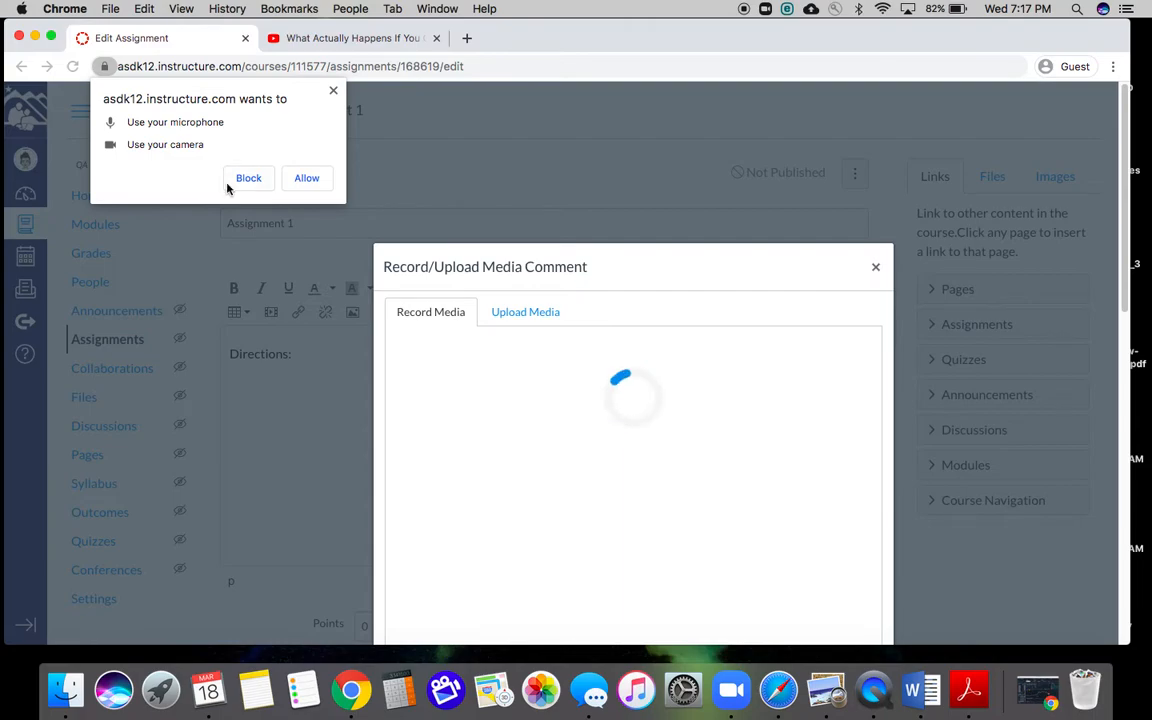
pyautogui.click(305, 179)
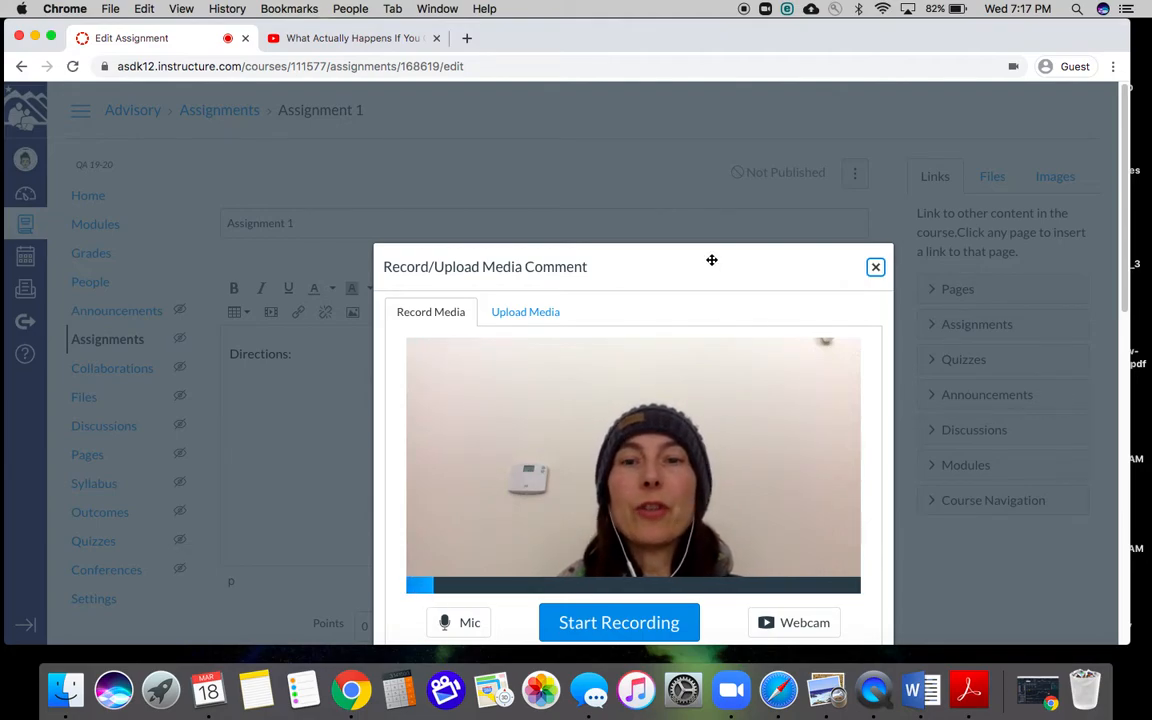
pyautogui.moveTo(711, 260); pyautogui.dragTo(710, 162)
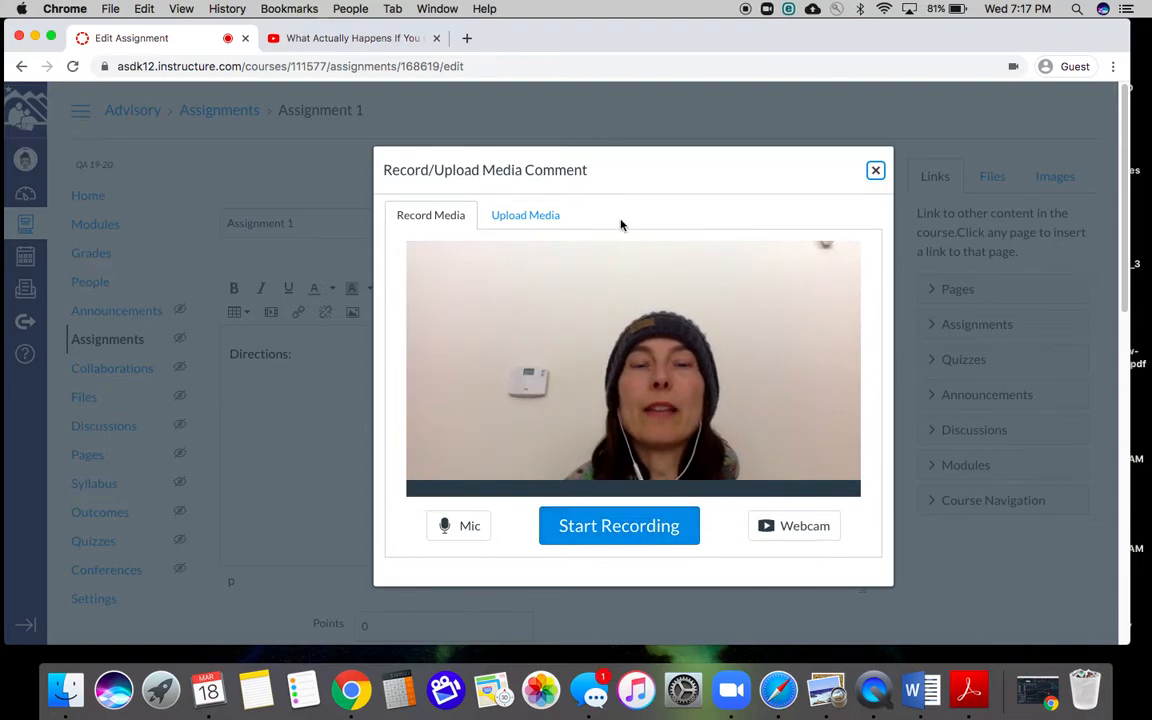
pyautogui.click(535, 216)
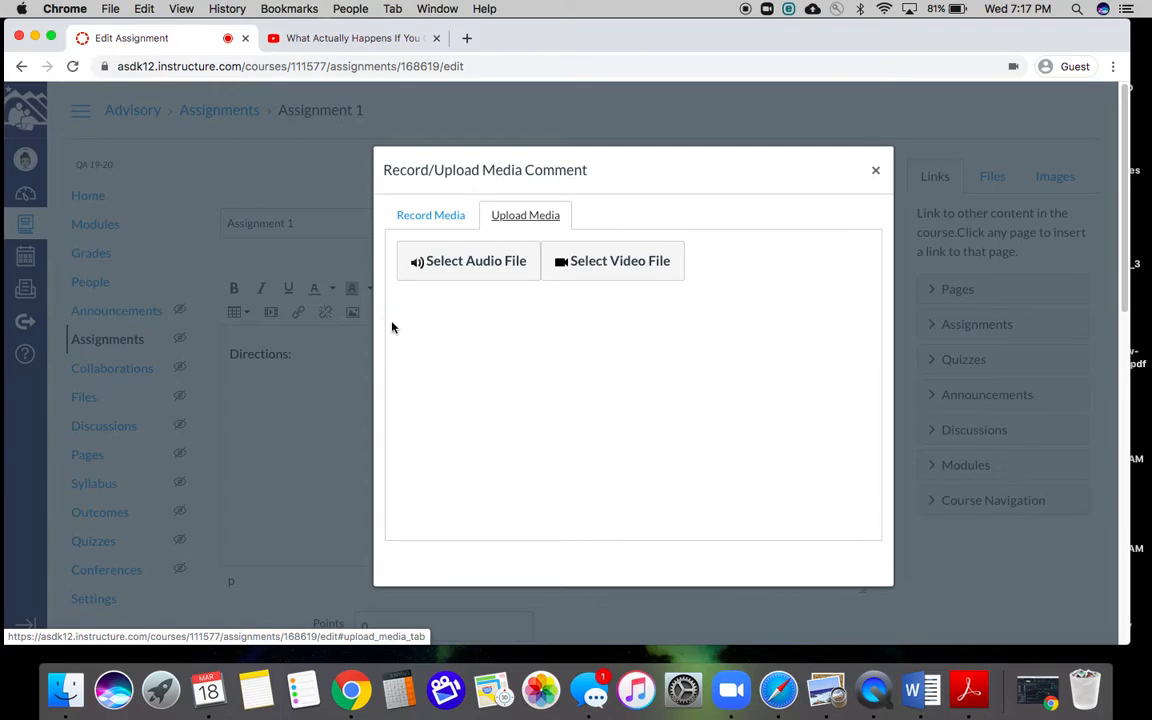
pyautogui.click(876, 175)
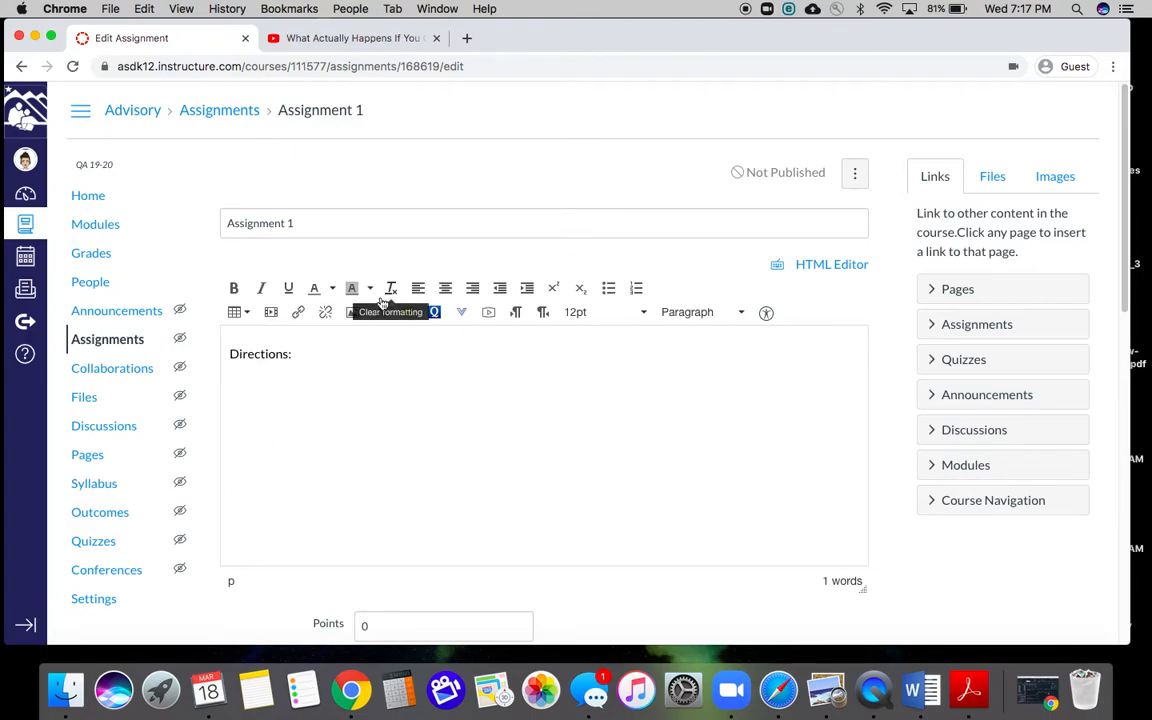
# View the Quizlet search tool for the assignment description and close it without inserting anything
pyautogui.click(435, 314)
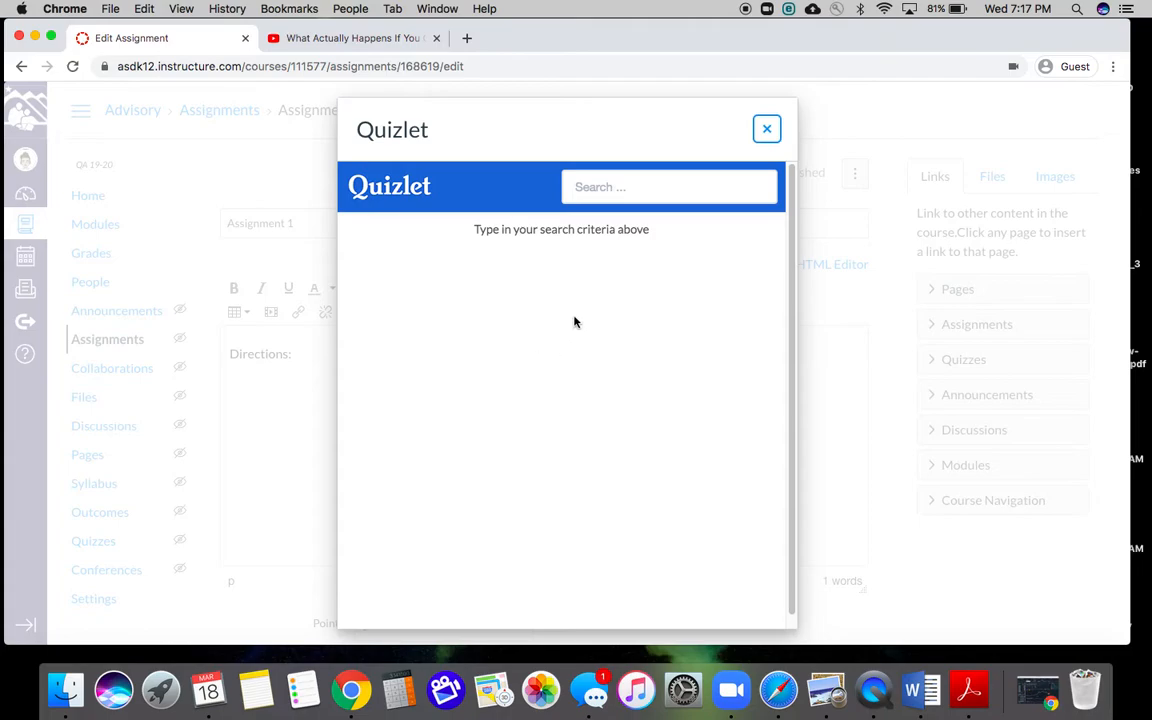
pyautogui.click(767, 131)
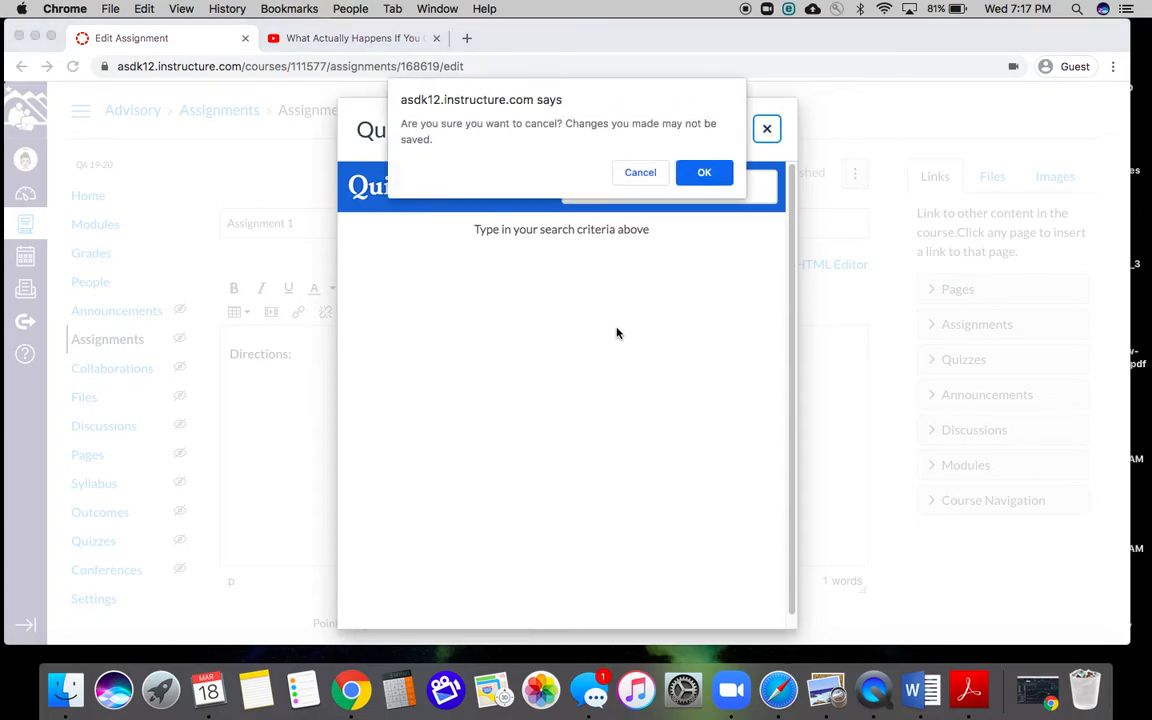
pyautogui.click(704, 174)
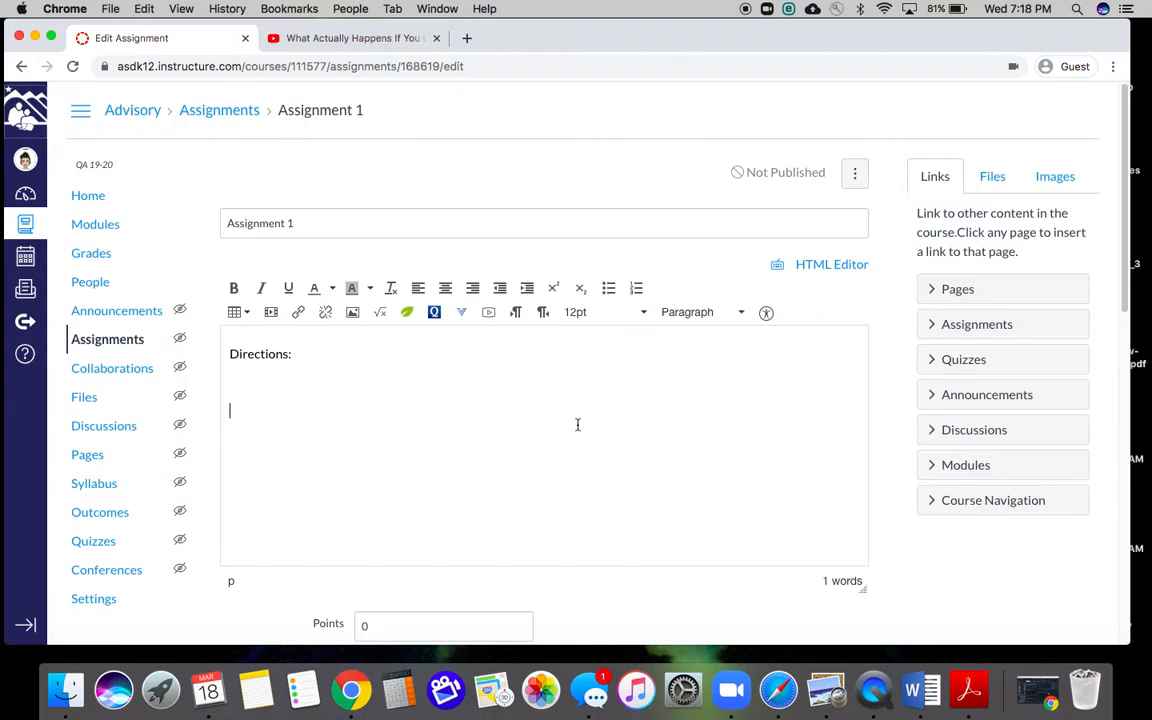
# Add blank lines below "Directions:" and authorize the Google Drive integration with the teacher's school Google account
pyautogui.press('Return')
pyautogui.click(461, 314)
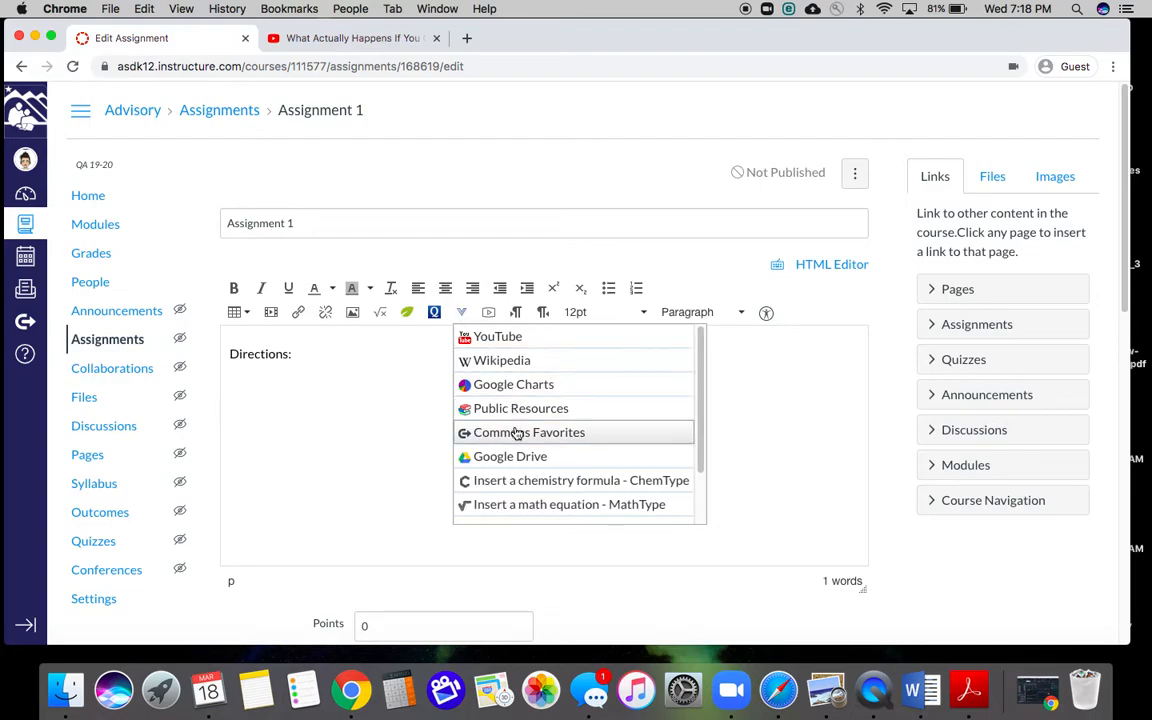
pyautogui.click(510, 457)
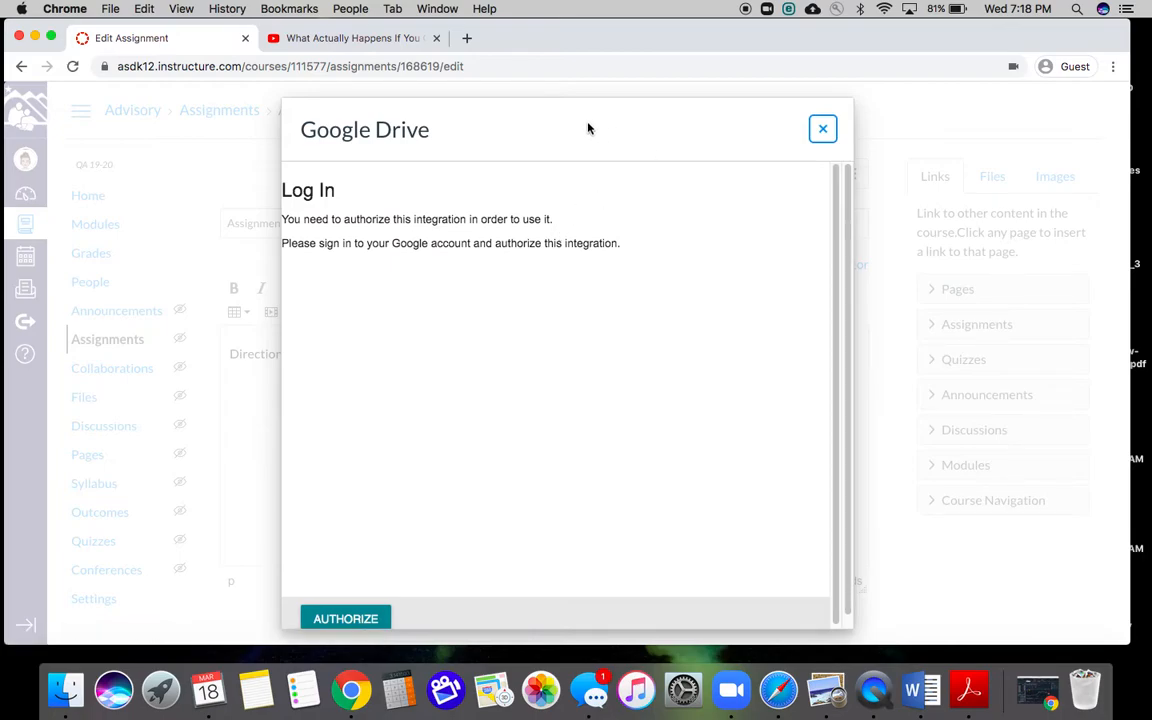
pyautogui.click(352, 622)
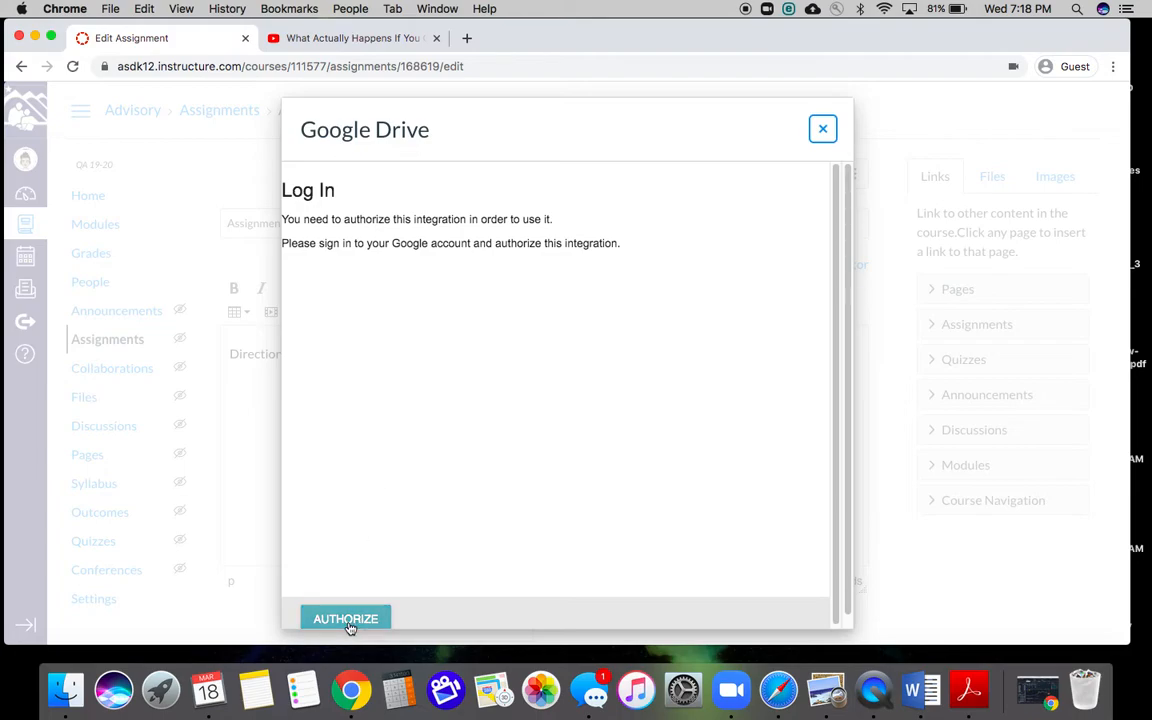
pyautogui.click(346, 621)
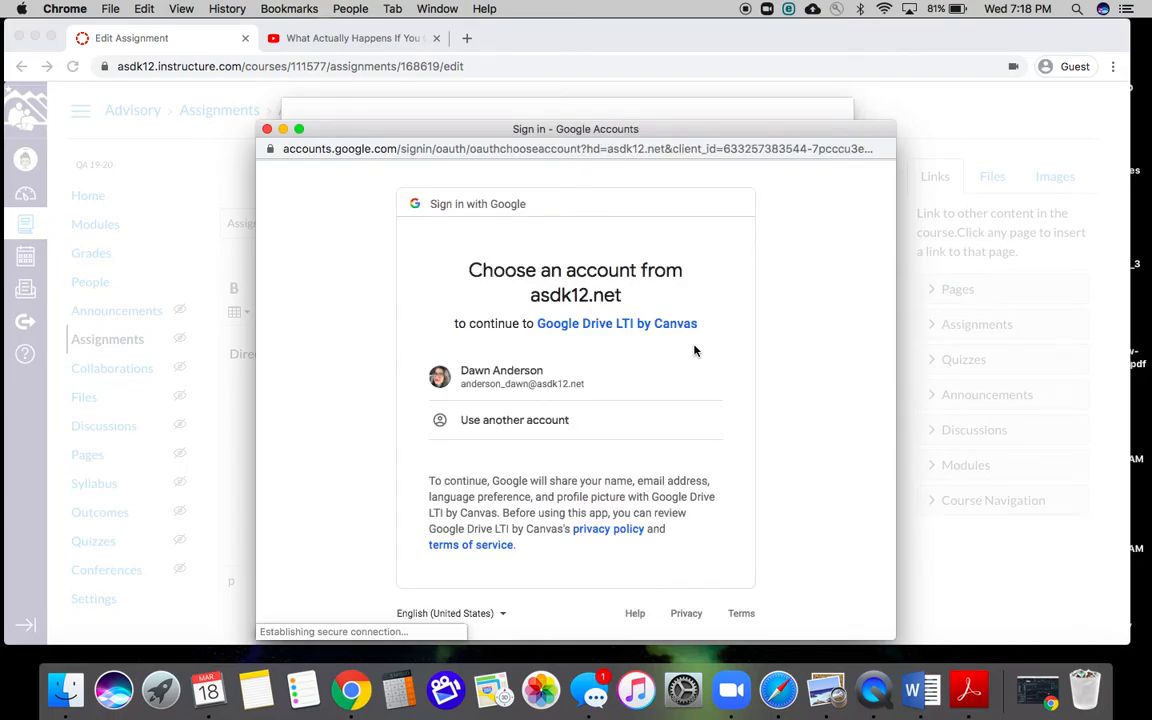
pyautogui.click(507, 387)
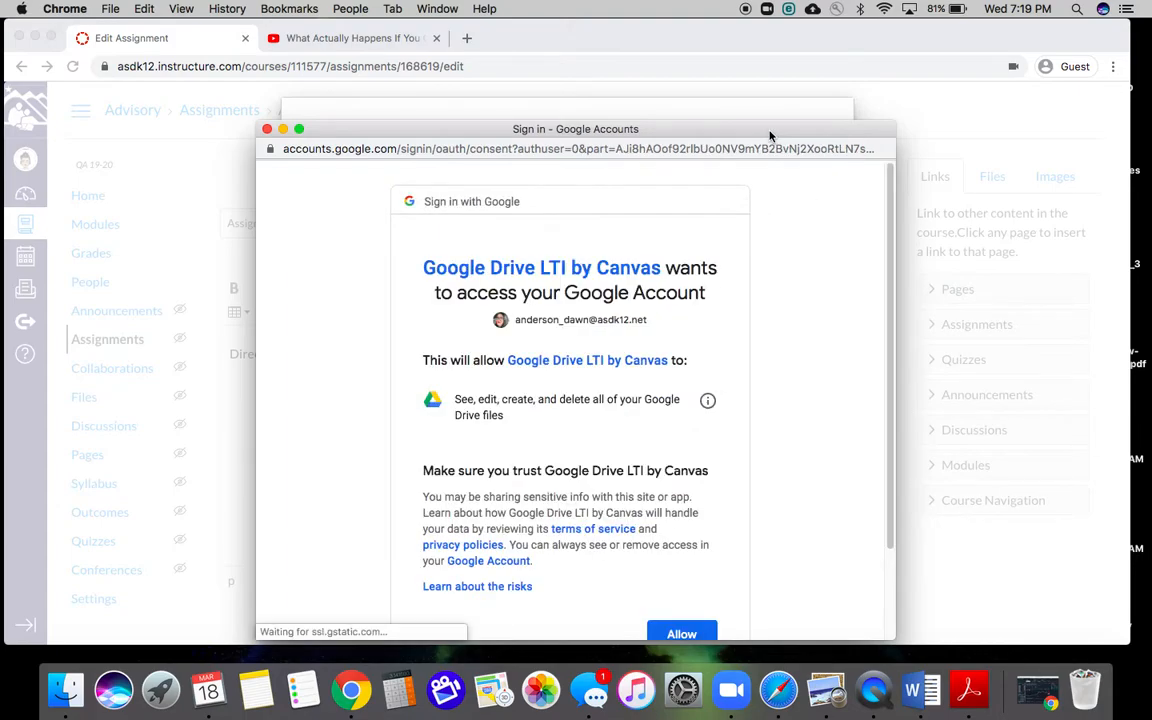
pyautogui.click(684, 634)
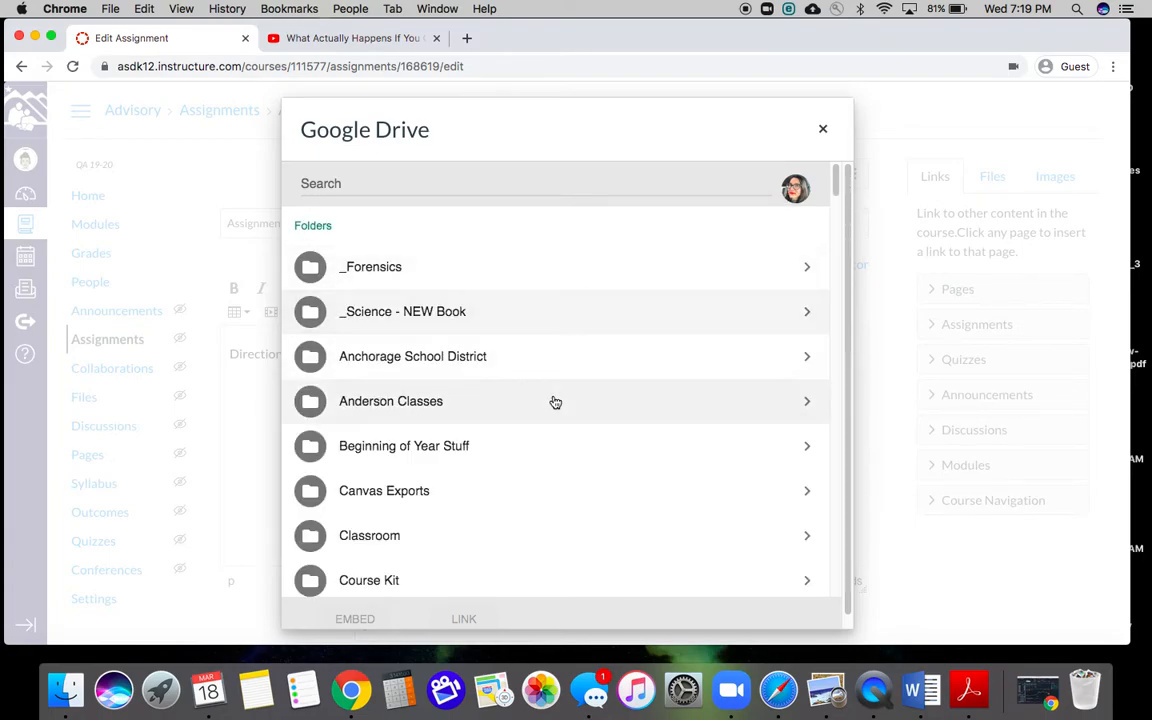
# Embed Life_Unit_Sheet from the Drive folder "Chap 1 and 2 - Life - New Book" inside "_Science - NEW Book"
pyautogui.click(445, 316)
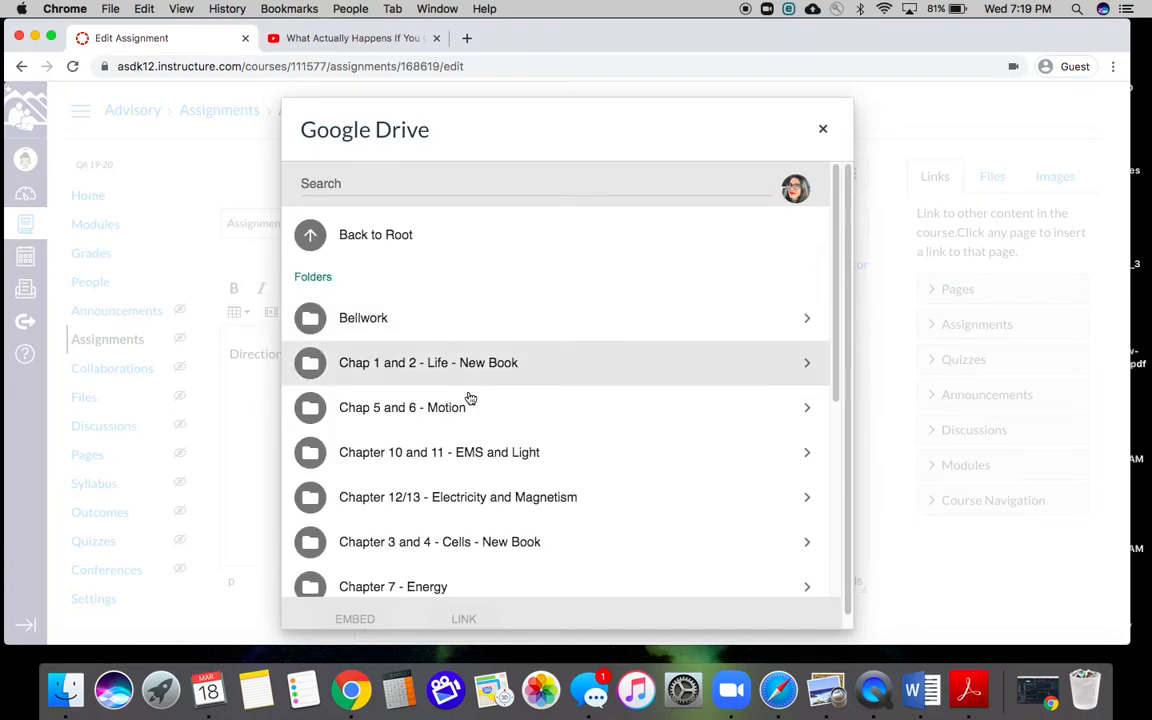
pyautogui.click(495, 368)
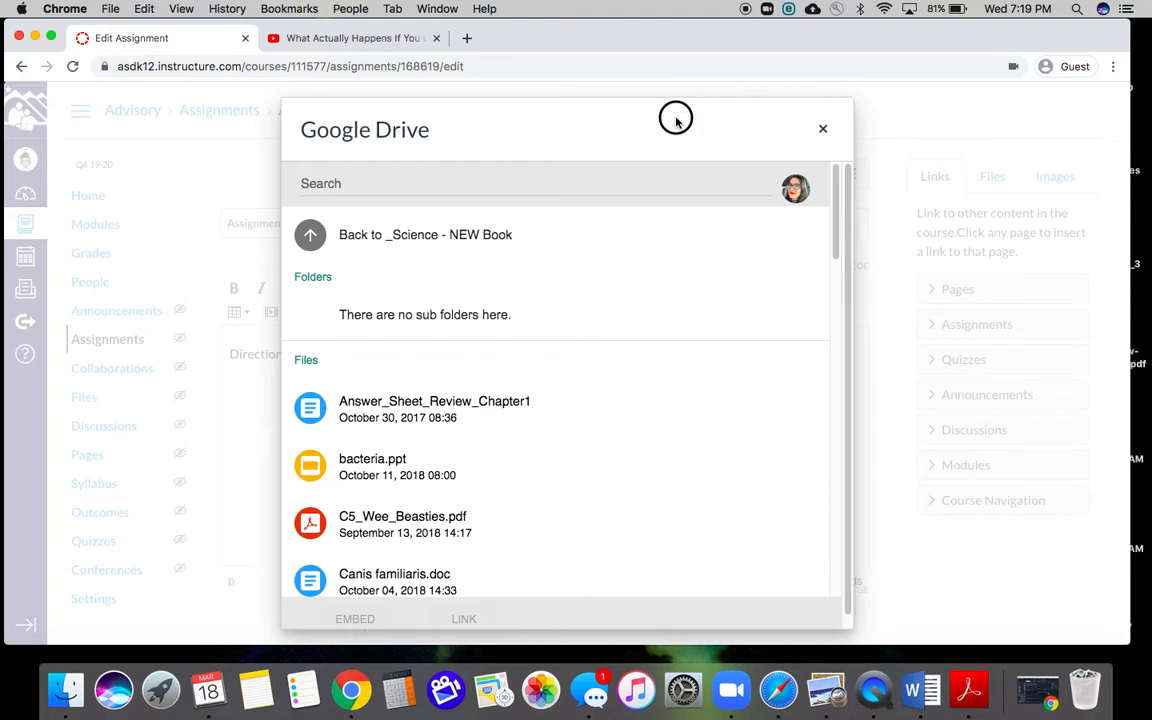
pyautogui.moveTo(676, 121); pyautogui.dragTo(676, 51)
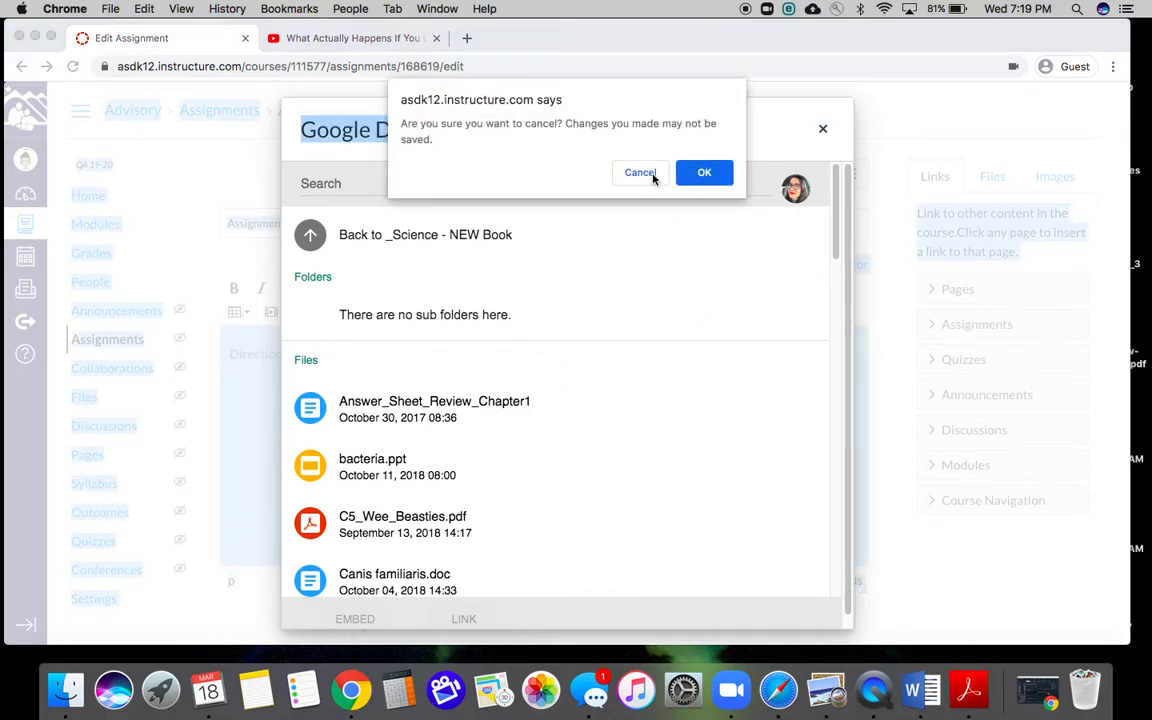
pyautogui.click(645, 180)
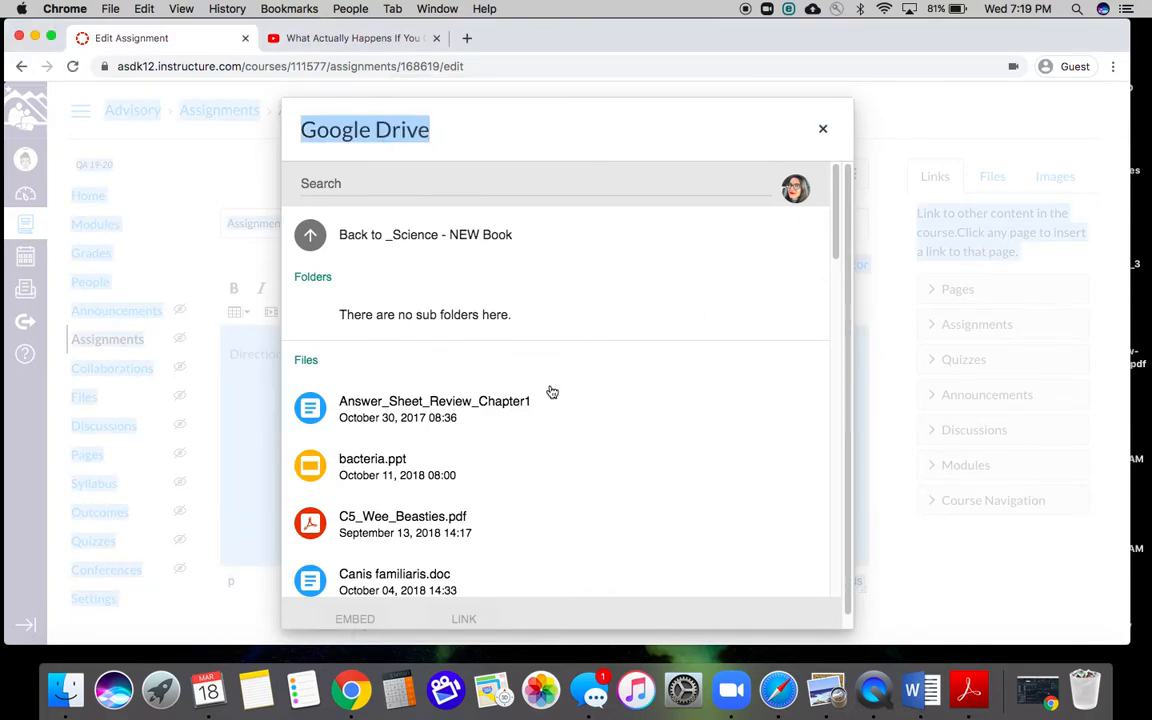
pyautogui.scroll(-5, 548, 391)
pyautogui.scroll(-3, 549, 389)
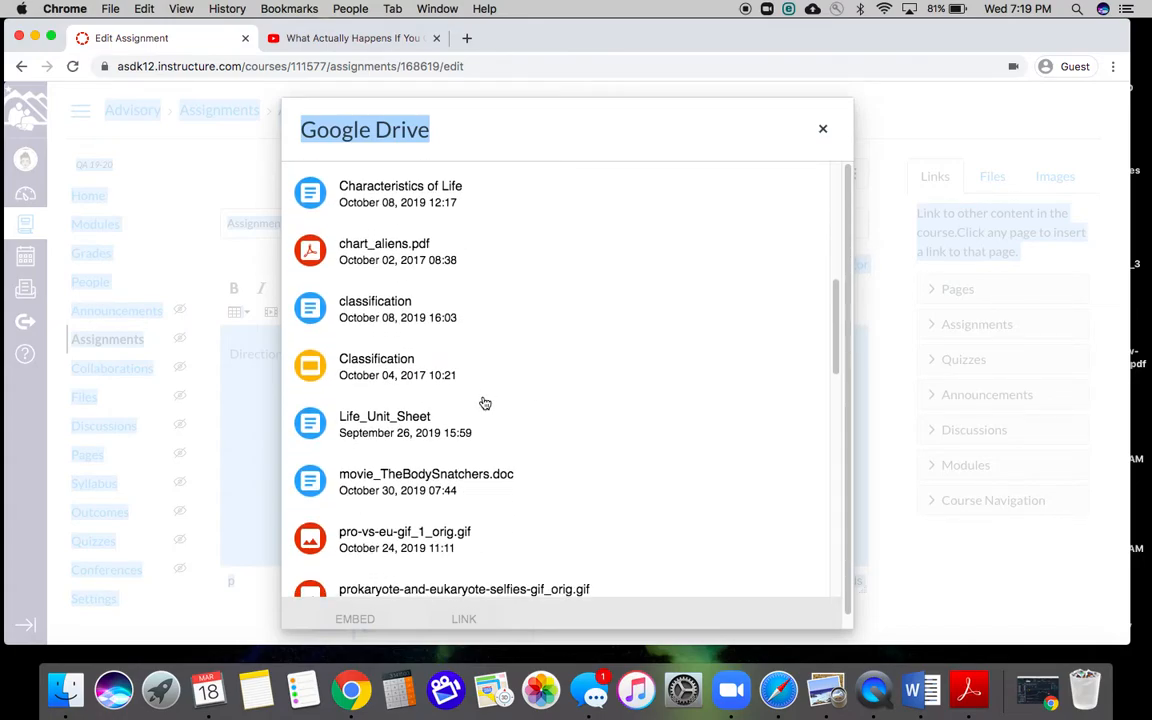
pyautogui.click(400, 432)
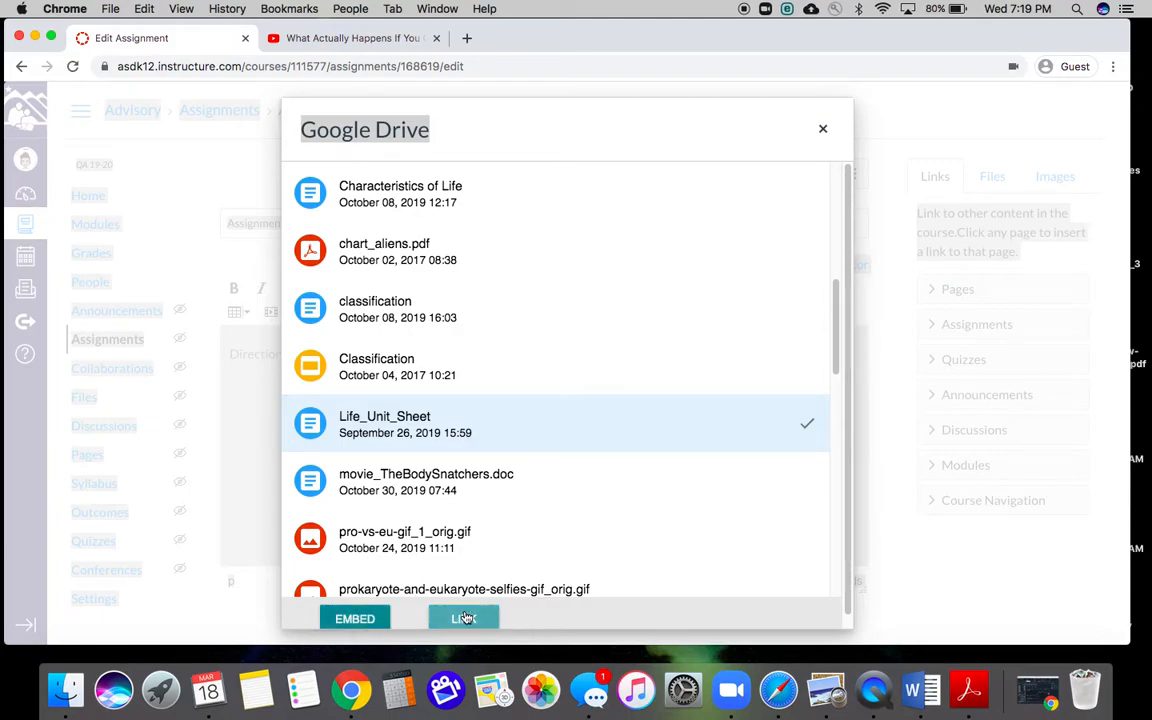
pyautogui.click(382, 624)
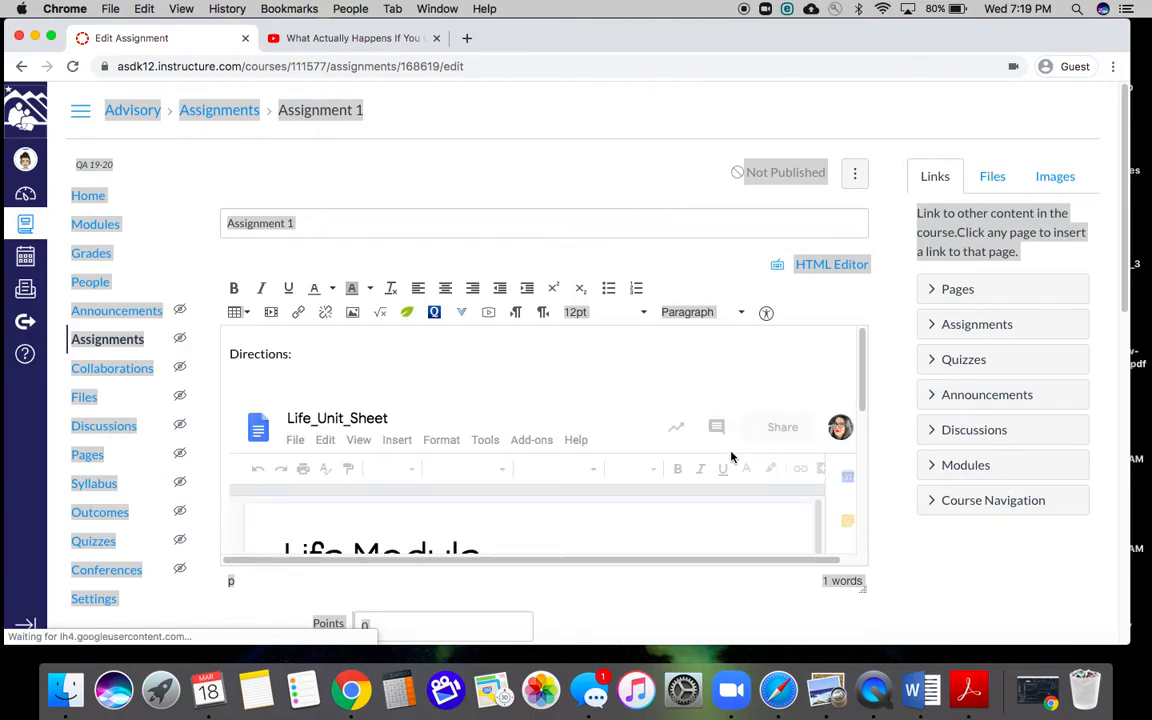
# Examine the embedded Life_Unit_Sheet document inside the assignment description, from its heading through the vocabulary and page lists
pyautogui.click(308, 357)
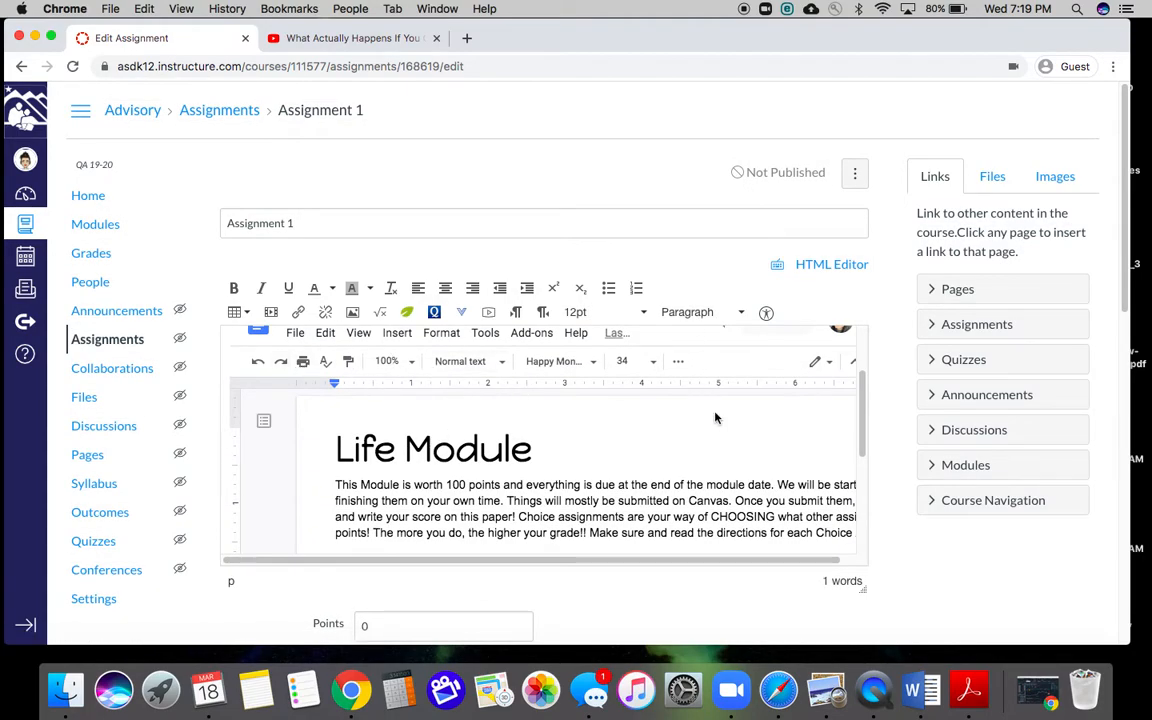
pyautogui.scroll(2, 715, 418)
pyautogui.scroll(-5, 715, 418)
pyautogui.scroll(-8, 715, 414)
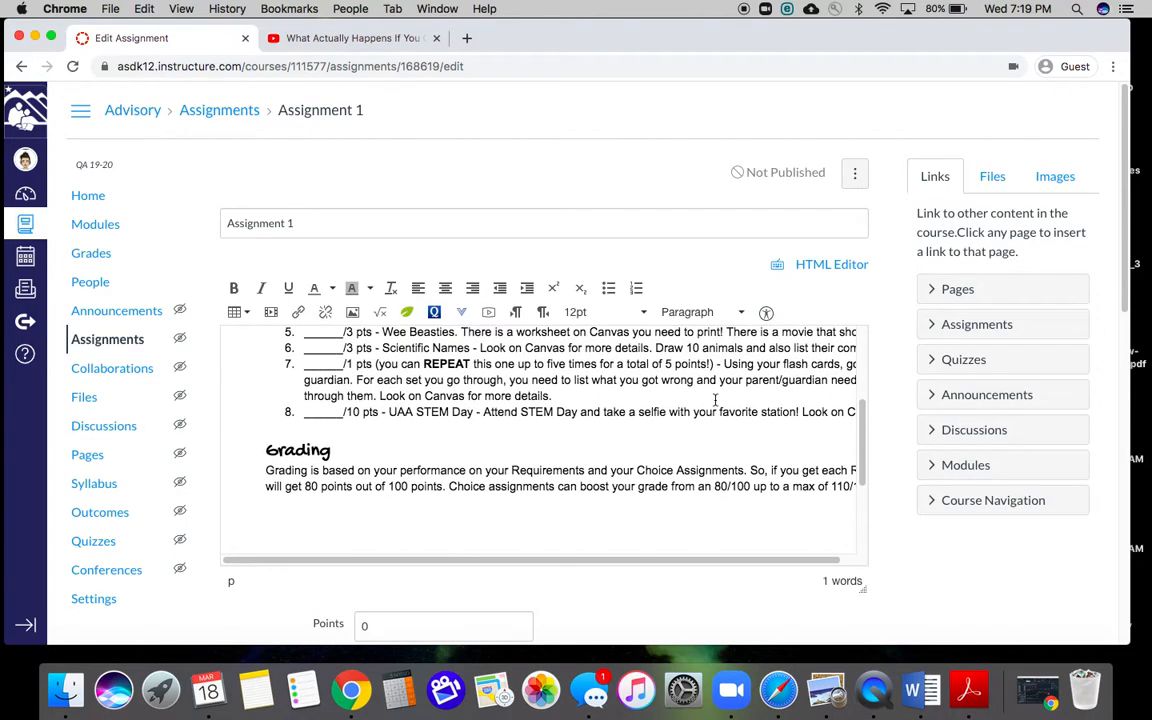
pyautogui.scroll(-3, 715, 400)
pyautogui.scroll(-2, 715, 400)
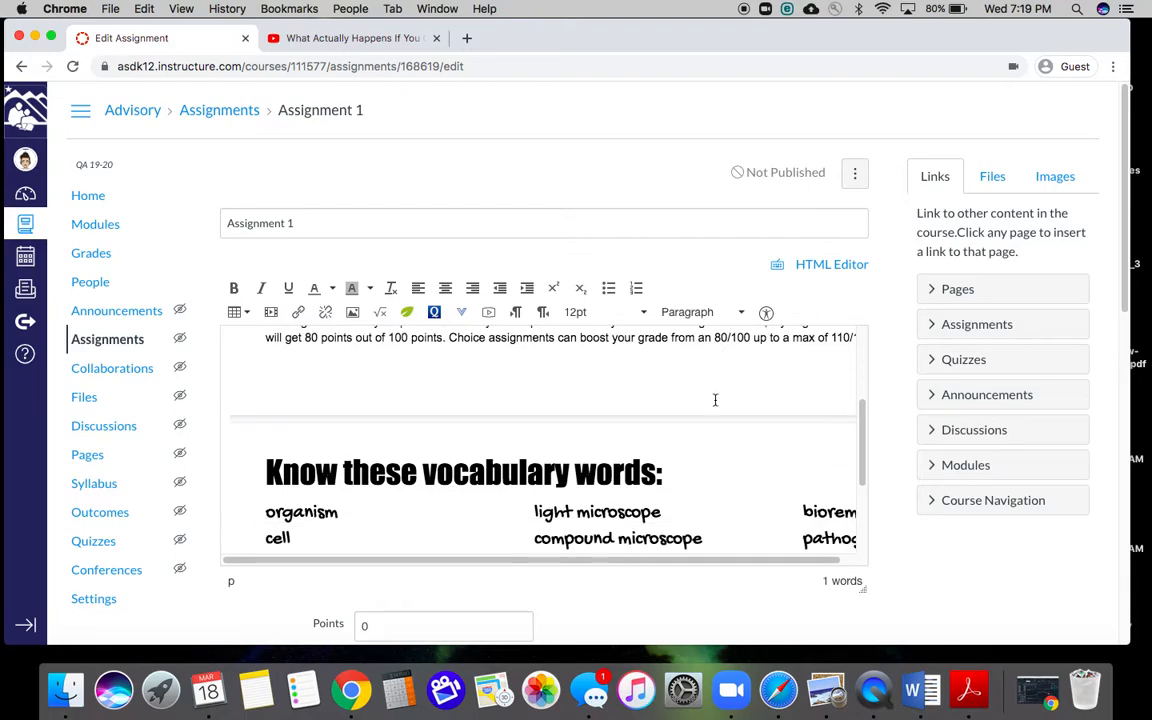
pyautogui.scroll(-6, 715, 400)
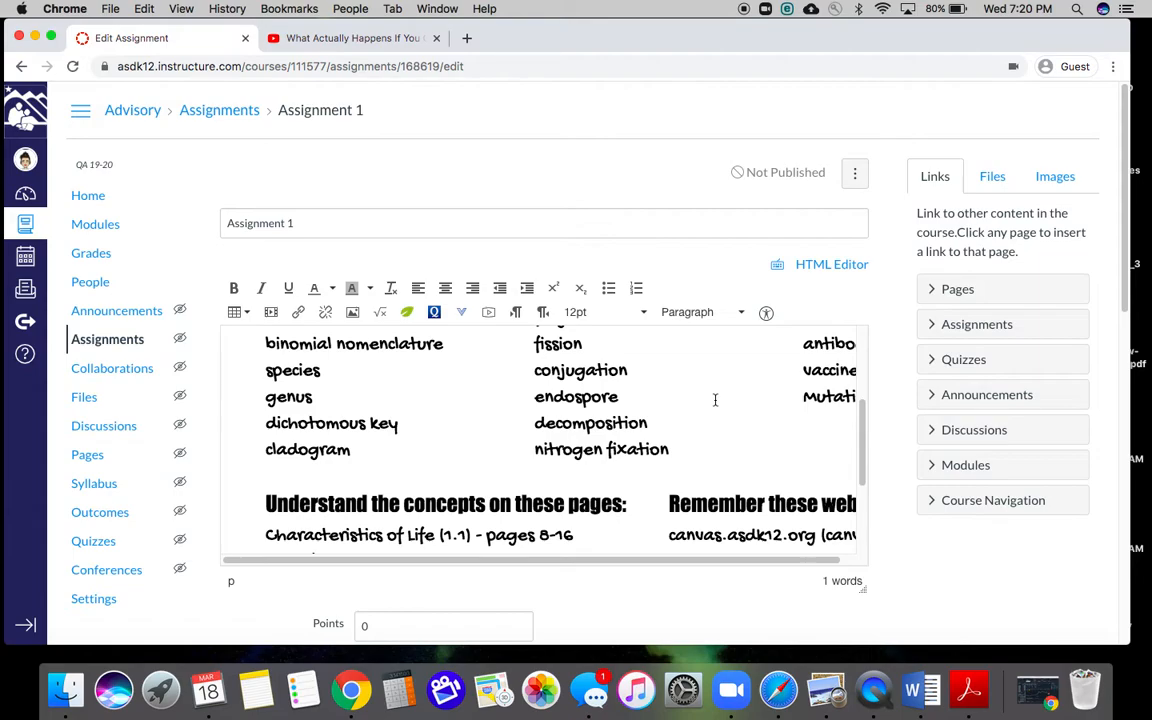
pyautogui.scroll(15, 715, 400)
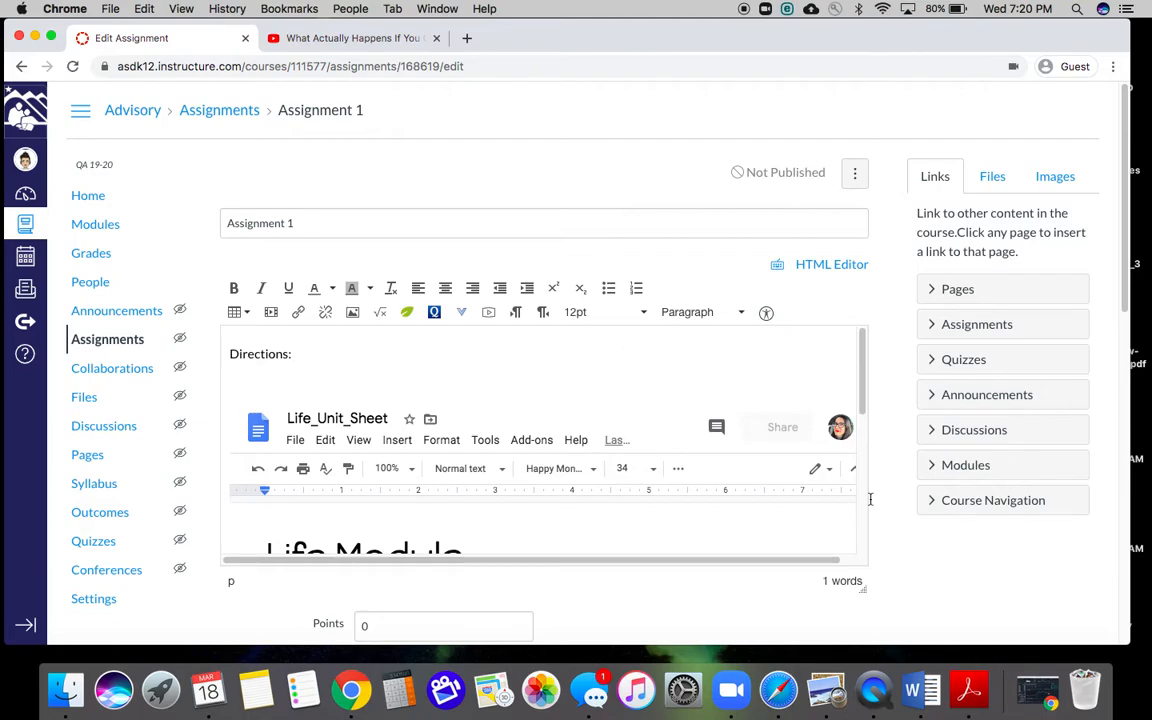
# Set the assignment's points to 10
pyautogui.scroll(-4, 892, 546)
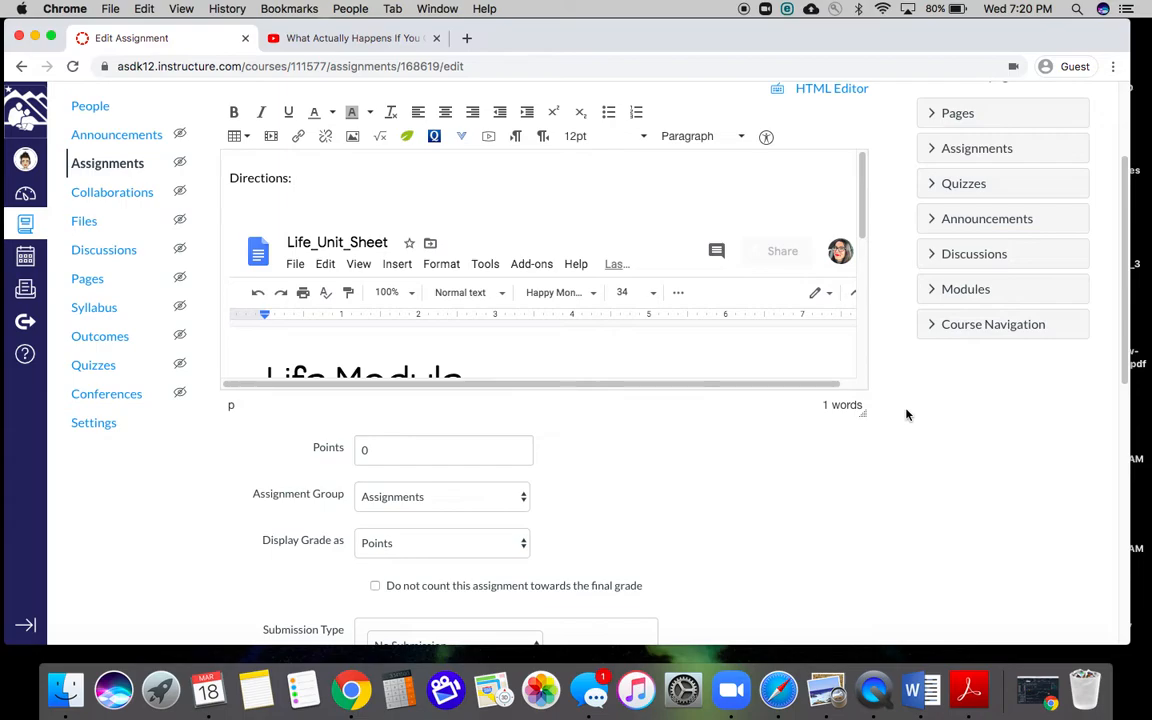
pyautogui.click(913, 267)
pyautogui.click(360, 452)
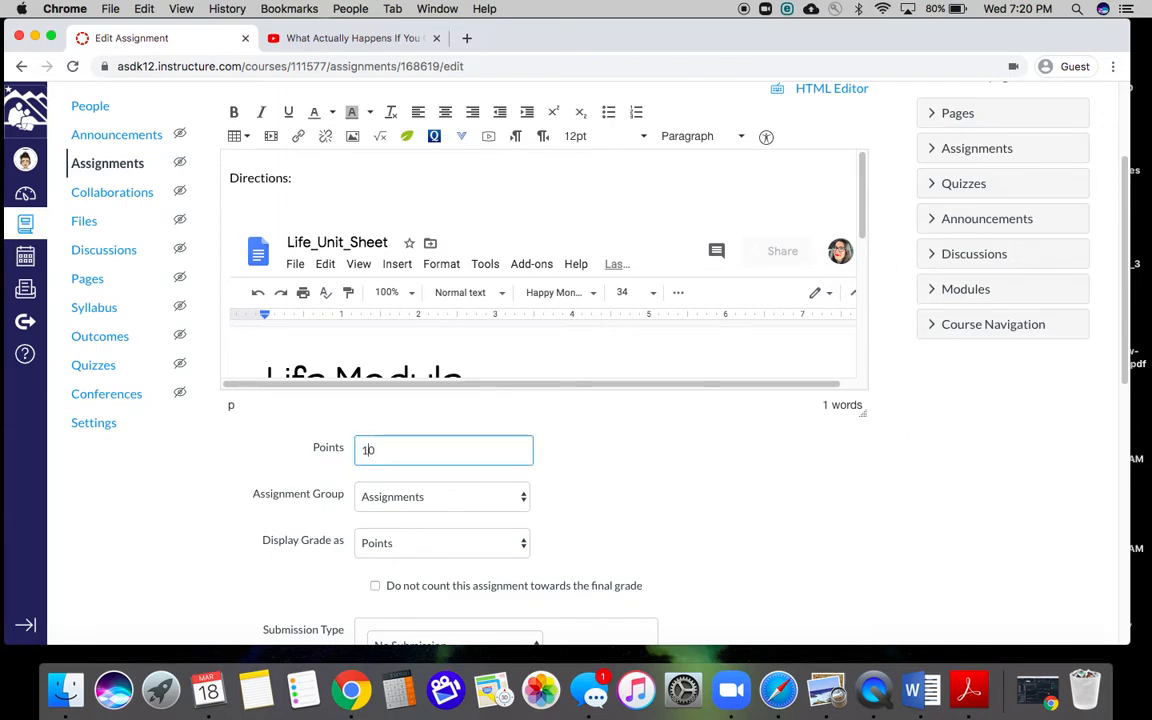
# Set the assignment's submission type to Online with File Uploads as the only entry option
pyautogui.scroll(-3, 652, 501)
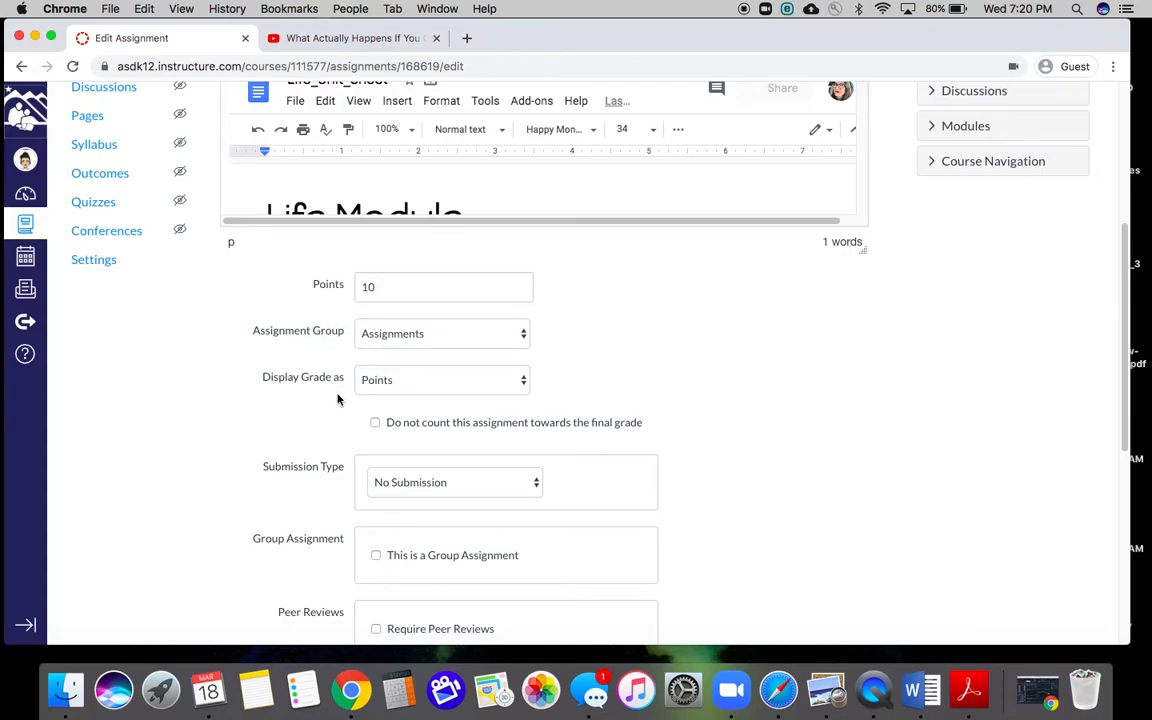
pyautogui.scroll(-5, 764, 465)
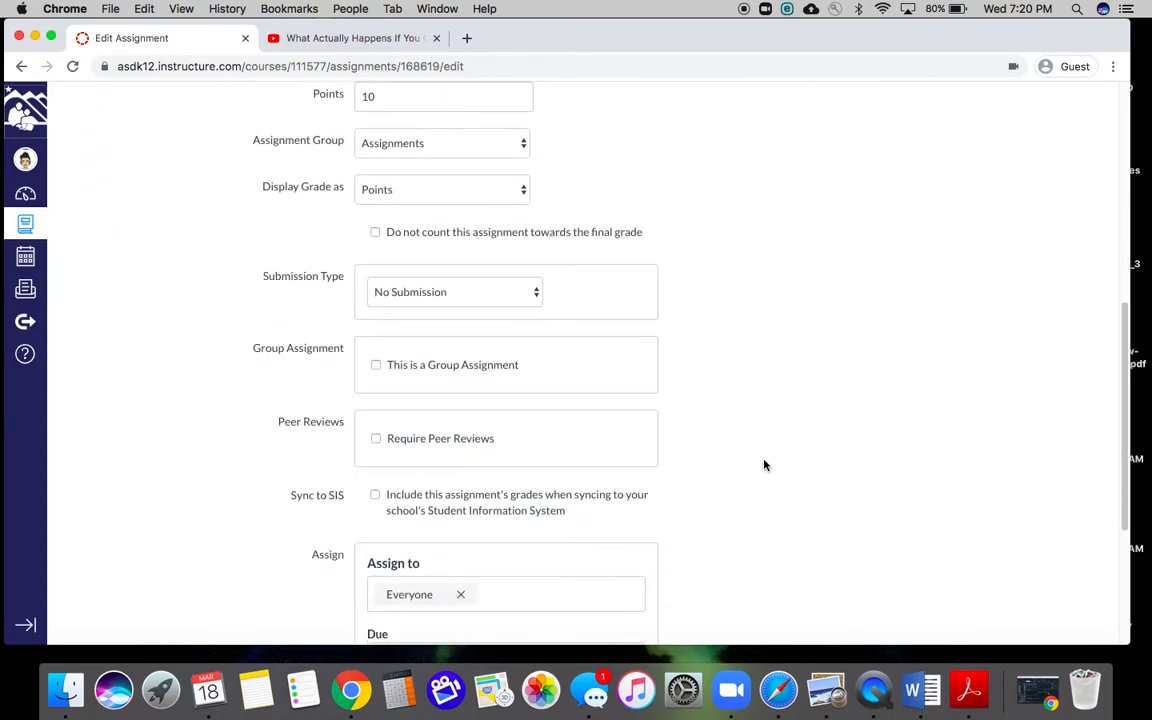
pyautogui.click(535, 292)
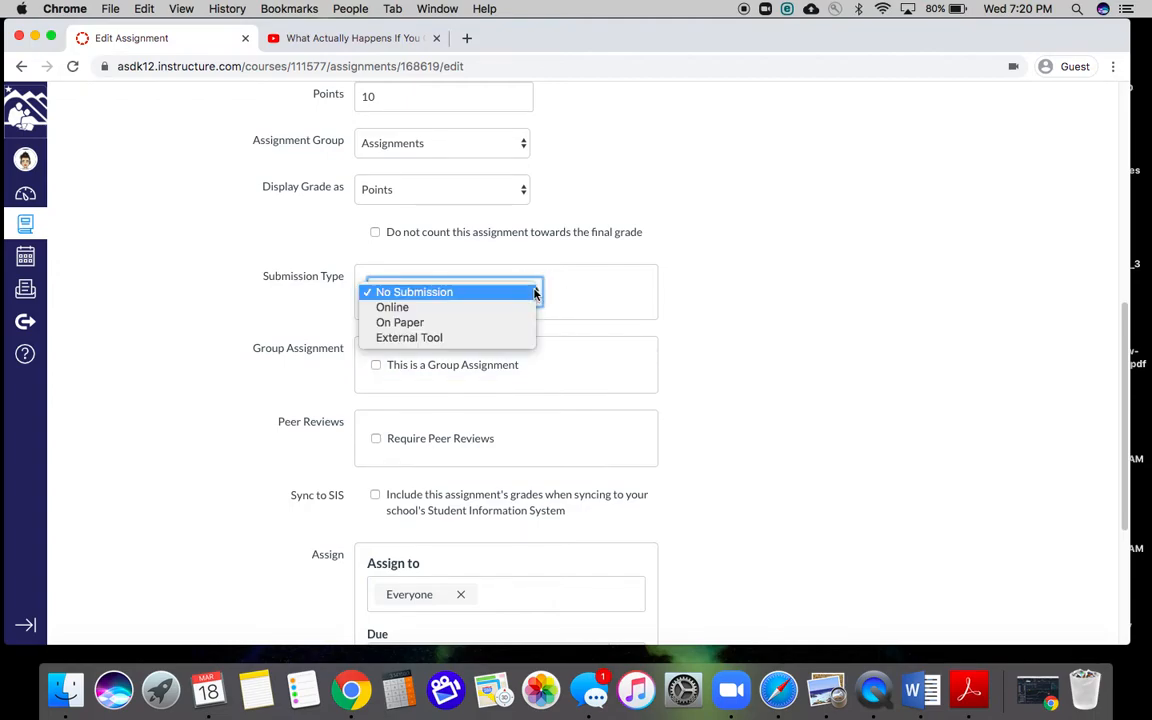
pyautogui.click(514, 308)
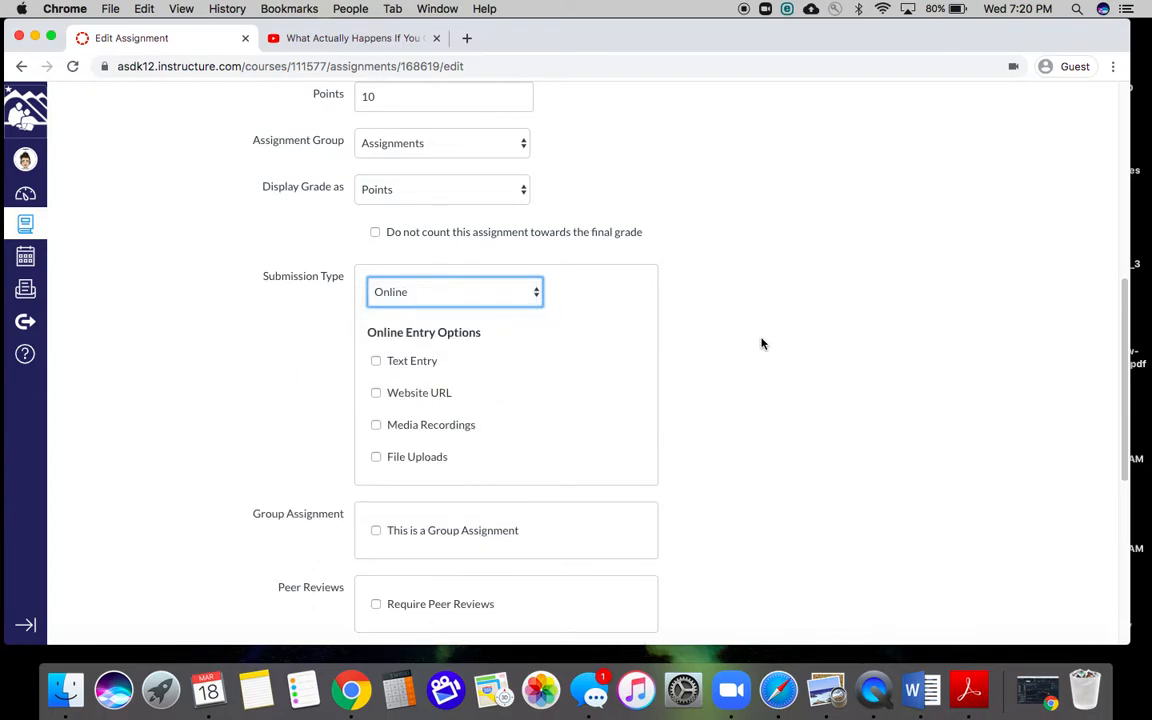
pyautogui.click(376, 362)
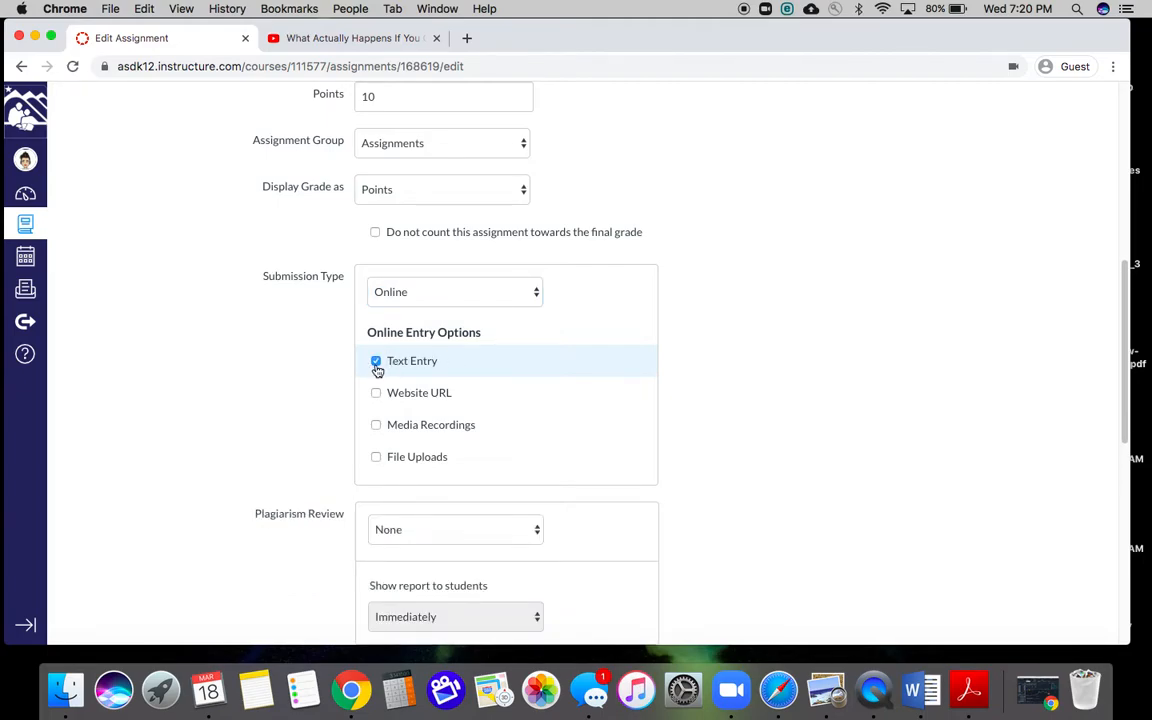
pyautogui.click(376, 362)
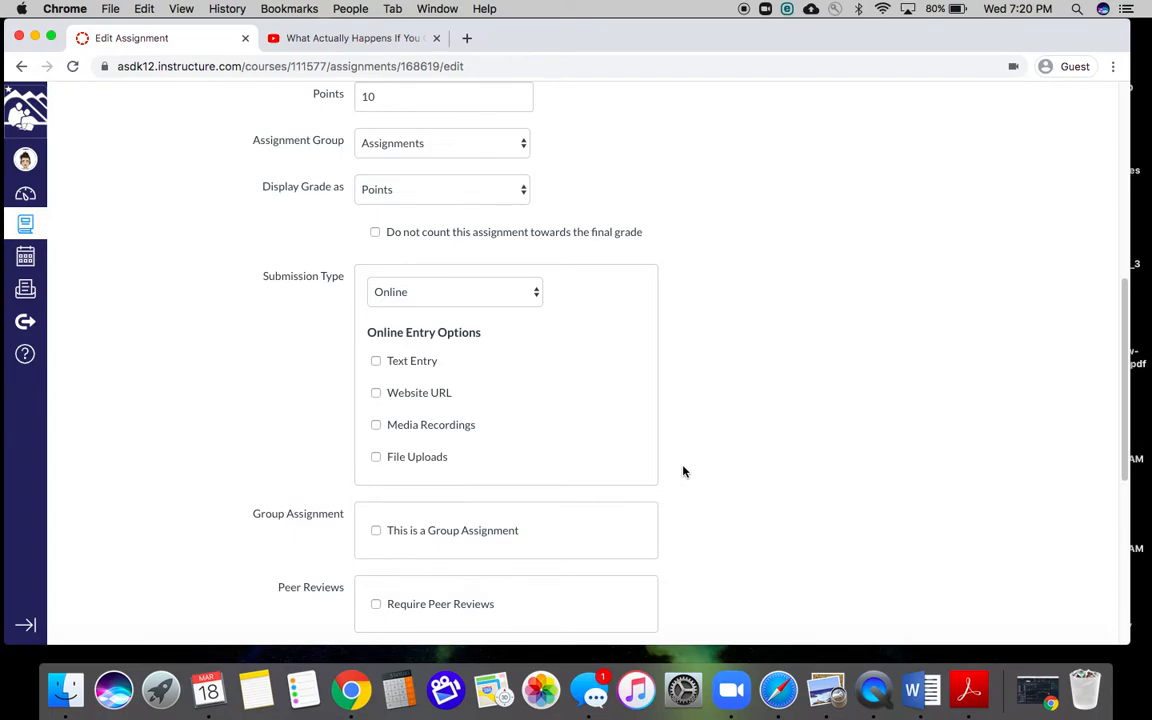
pyautogui.click(376, 457)
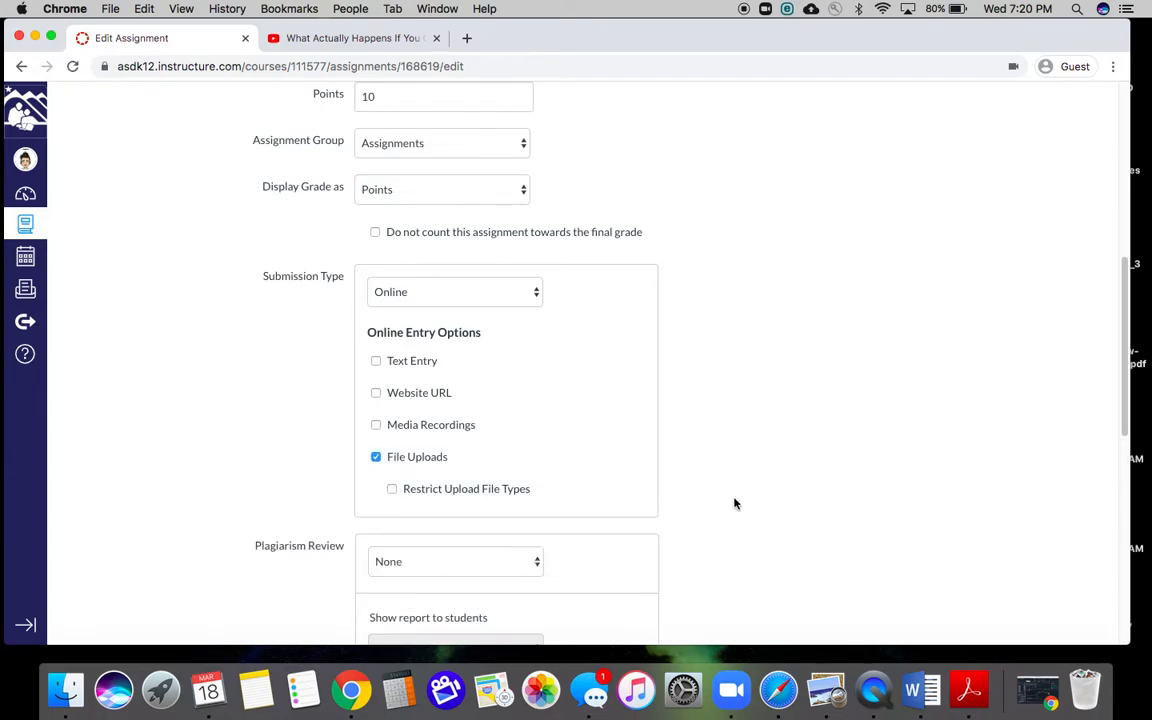
pyautogui.click(378, 362)
pyautogui.click(376, 361)
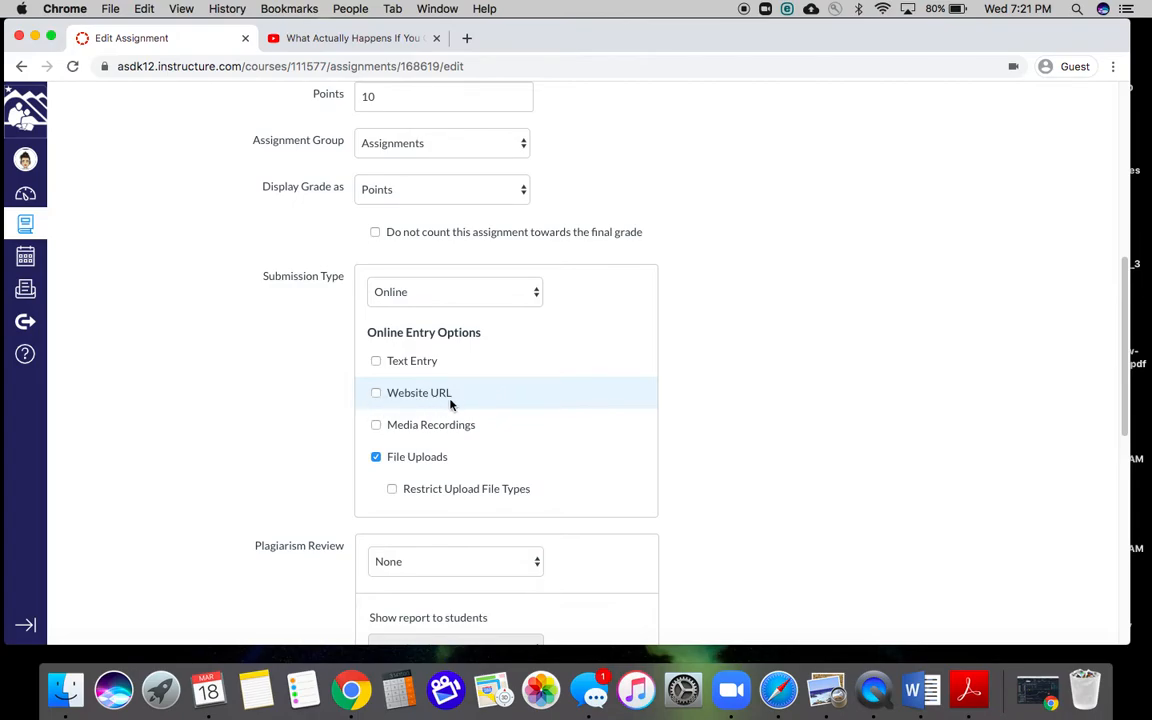
# Include the assignment's grades when syncing to the school's Student Information System
pyautogui.scroll(-3, 792, 510)
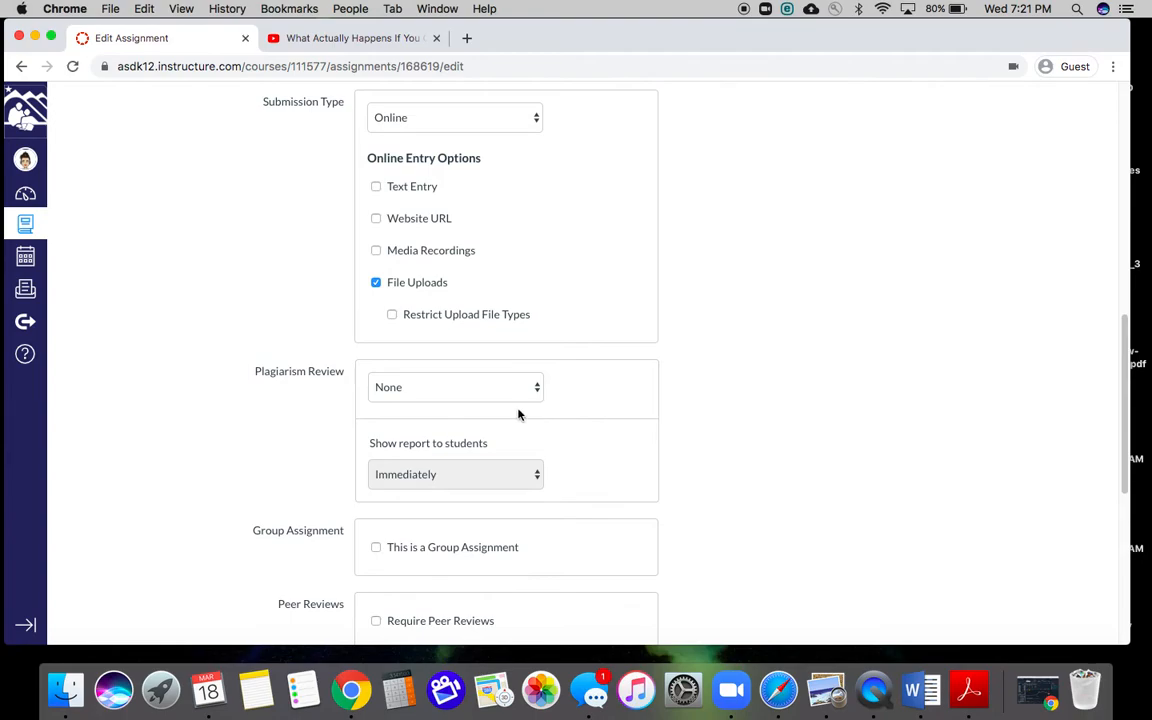
pyautogui.scroll(-5, 715, 527)
pyautogui.scroll(-1, 716, 530)
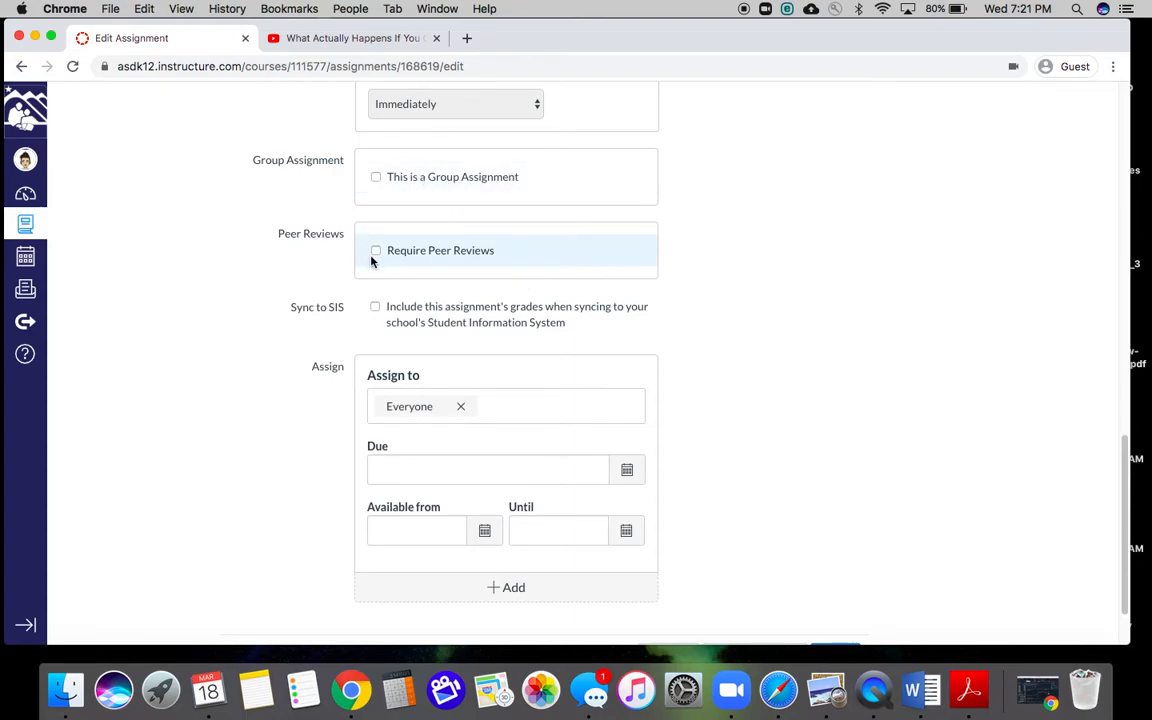
pyautogui.click(388, 316)
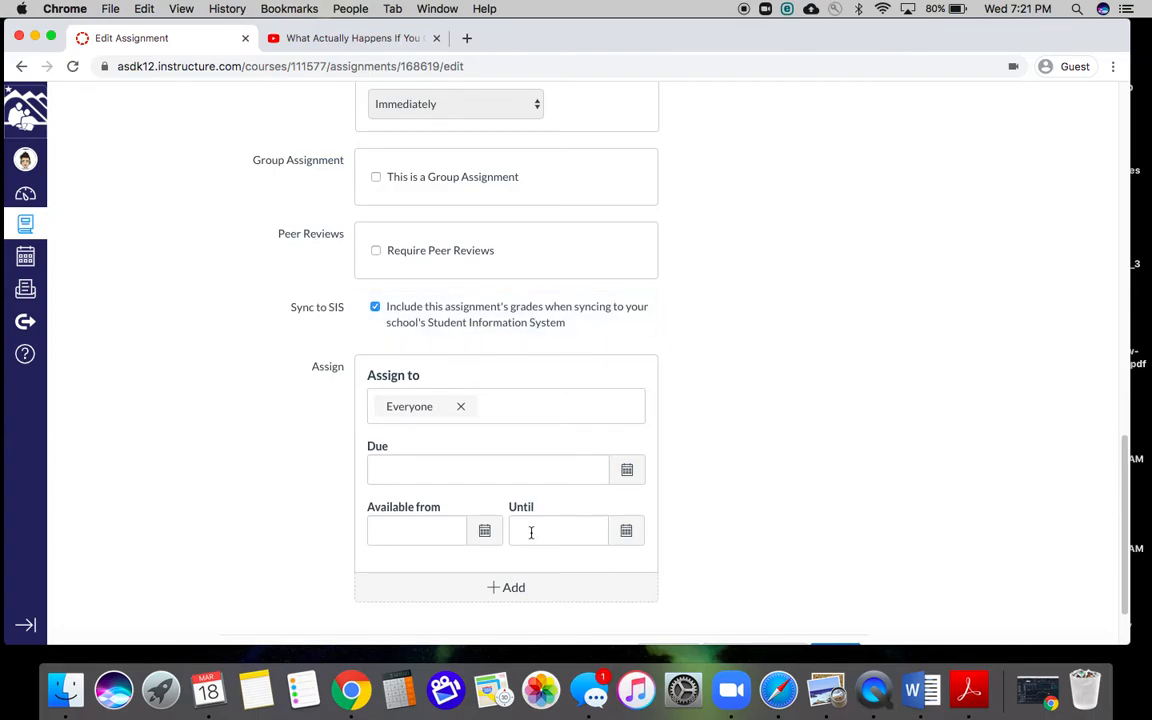
# Set the assignment's due date to March 19, 2020 for everyone, then save and publish it
pyautogui.click(507, 466)
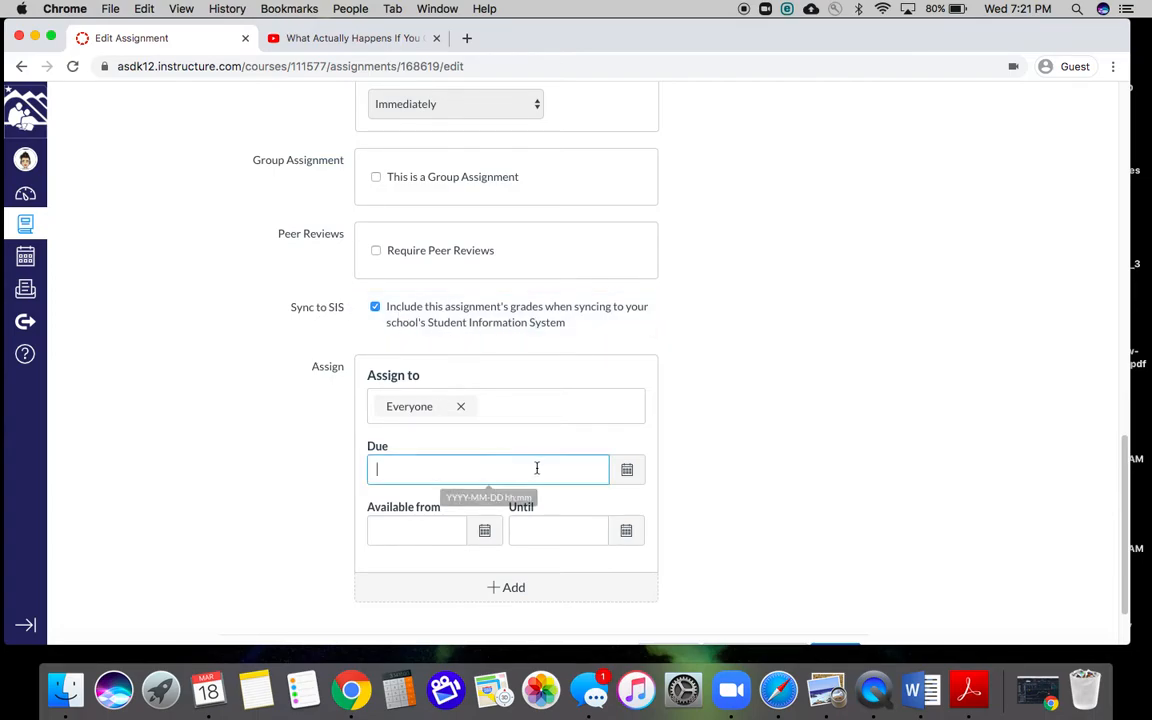
pyautogui.click(628, 471)
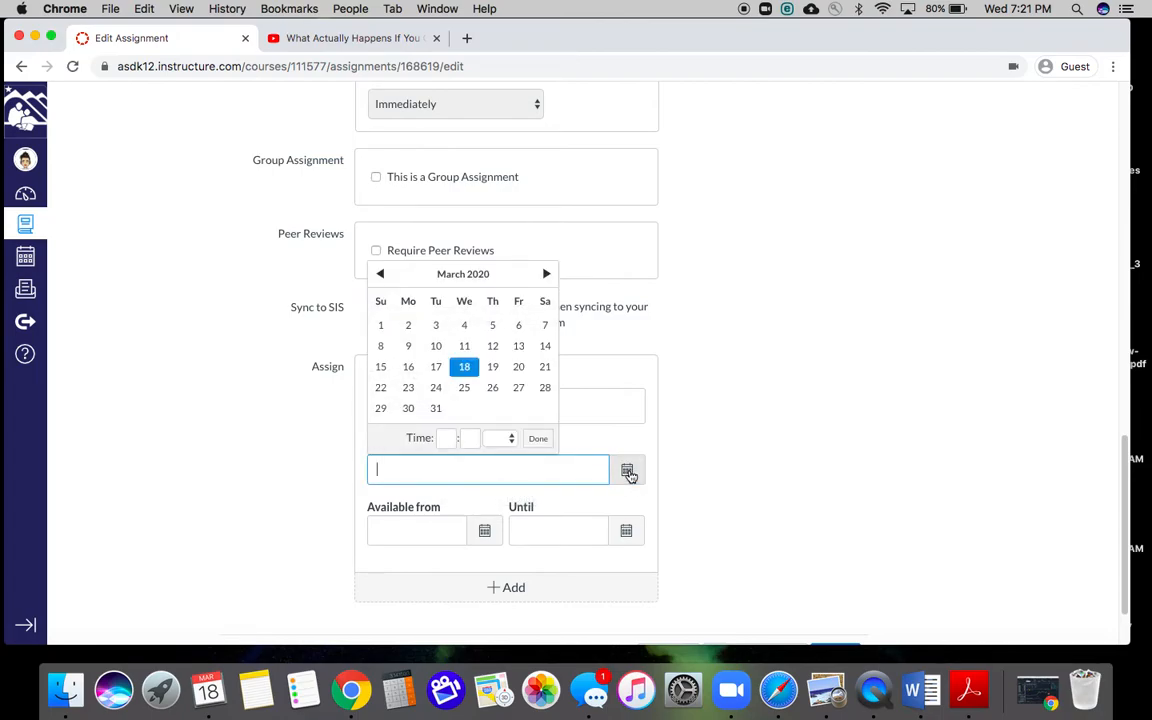
pyautogui.click(493, 367)
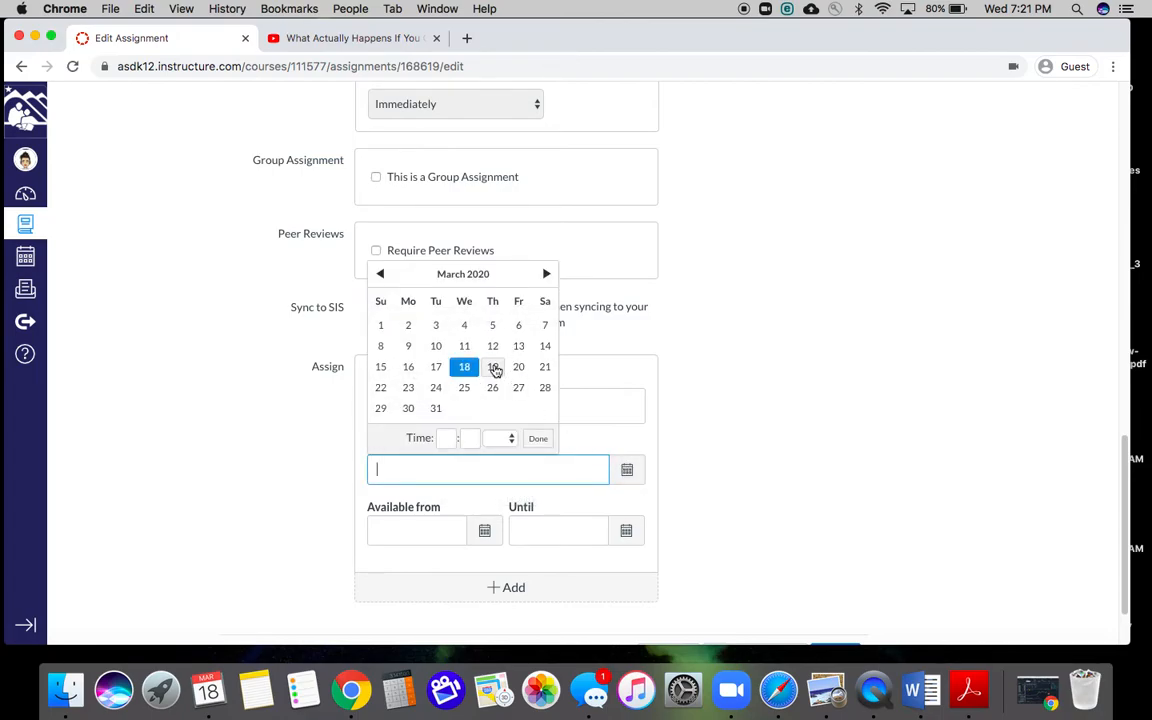
pyautogui.click(540, 440)
pyautogui.scroll(-3, 748, 571)
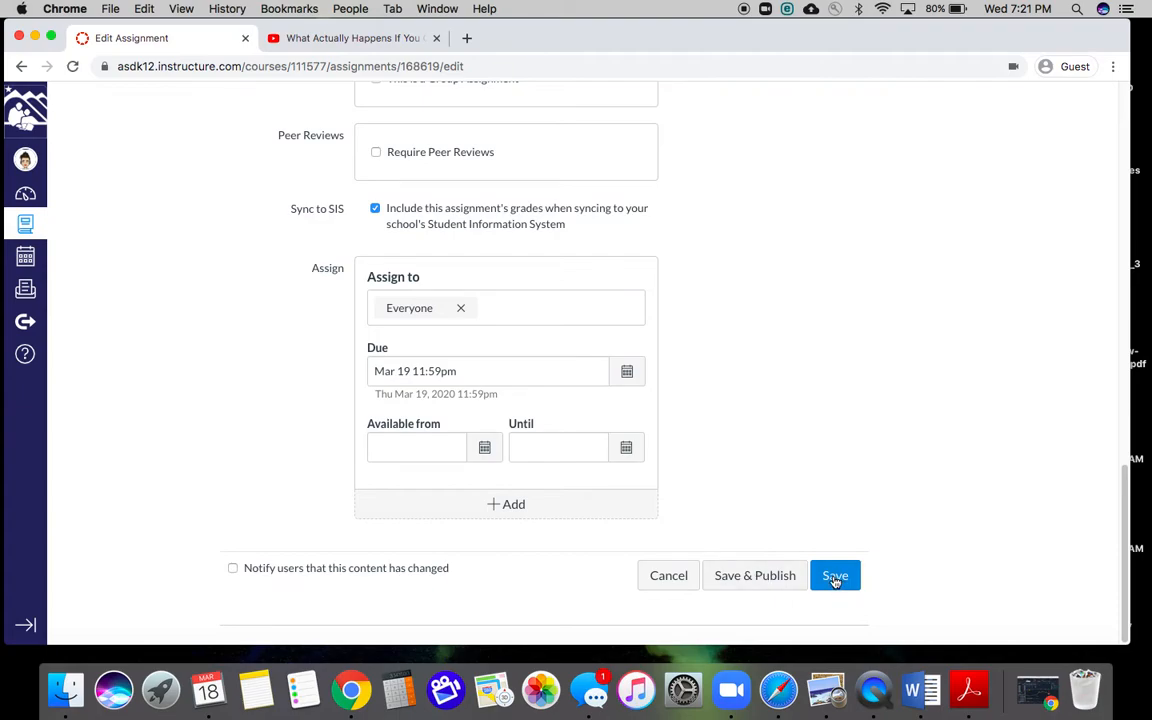
pyautogui.click(784, 580)
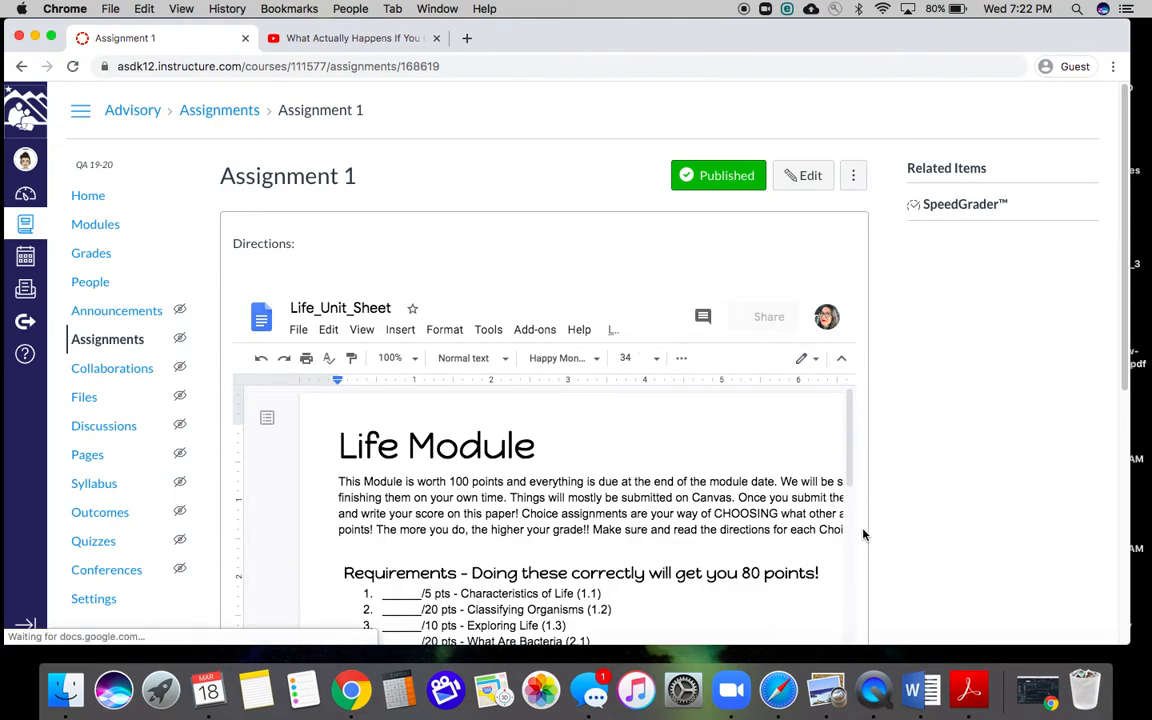
pyautogui.scroll(-10, 864, 535)
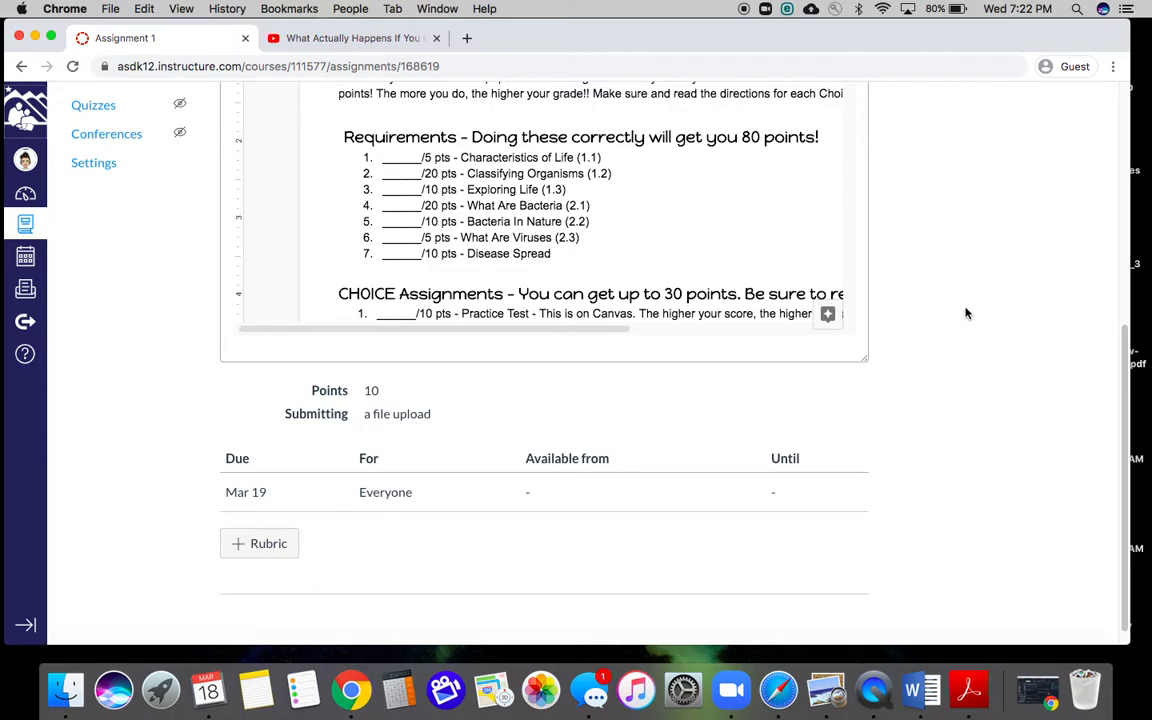
pyautogui.scroll(10, 966, 313)
# Unpublish Assignment 1 in the course's Modules list and publish it again
pyautogui.click(85, 230)
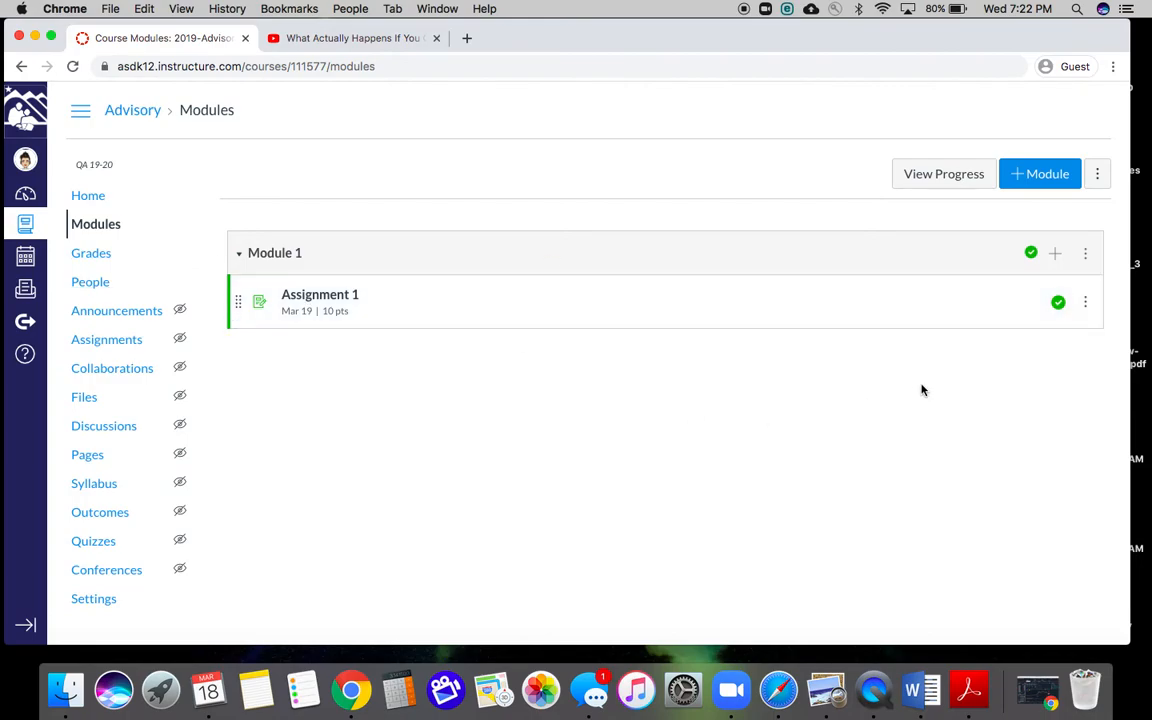
pyautogui.click(1059, 304)
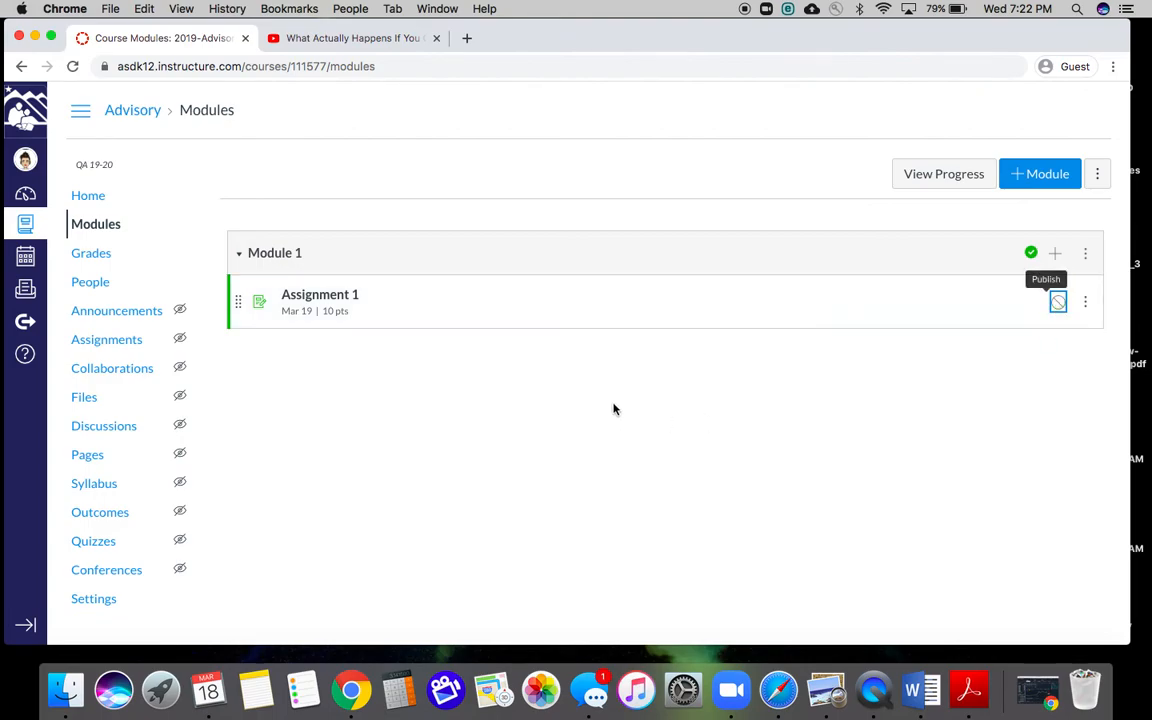
pyautogui.click(1058, 305)
# View the course as a student from its home page and examine Assignment 1 inside Module 1
pyautogui.click(88, 197)
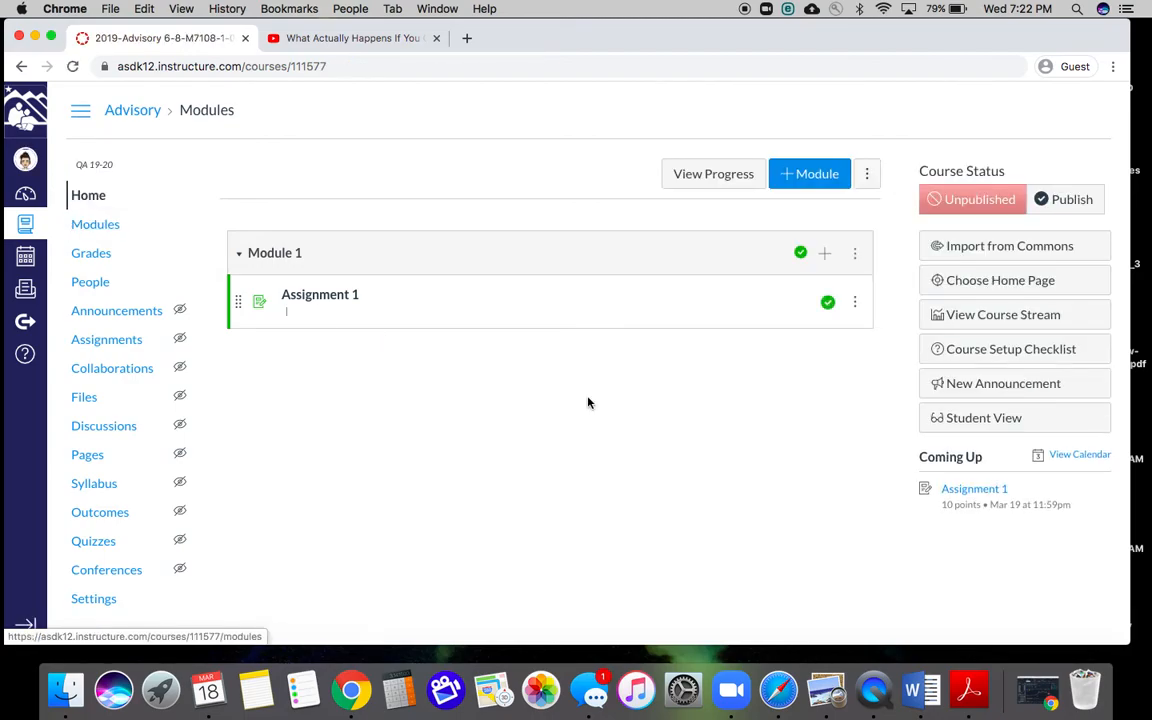
pyautogui.click(1002, 419)
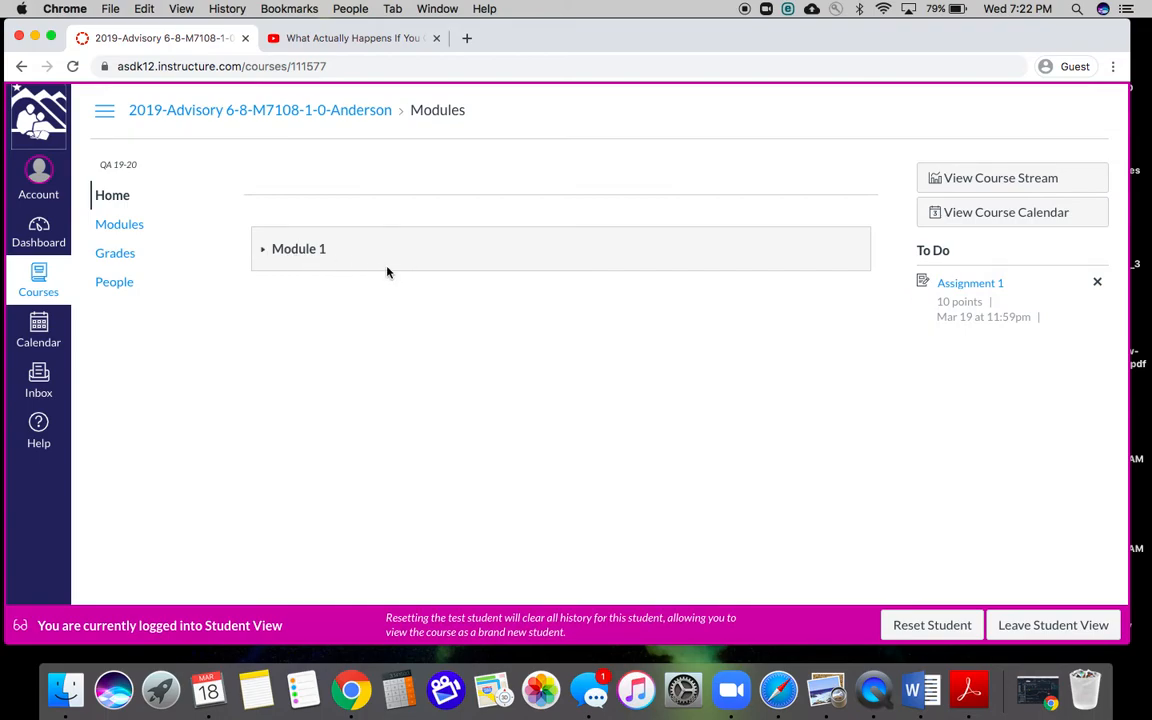
pyautogui.click(262, 249)
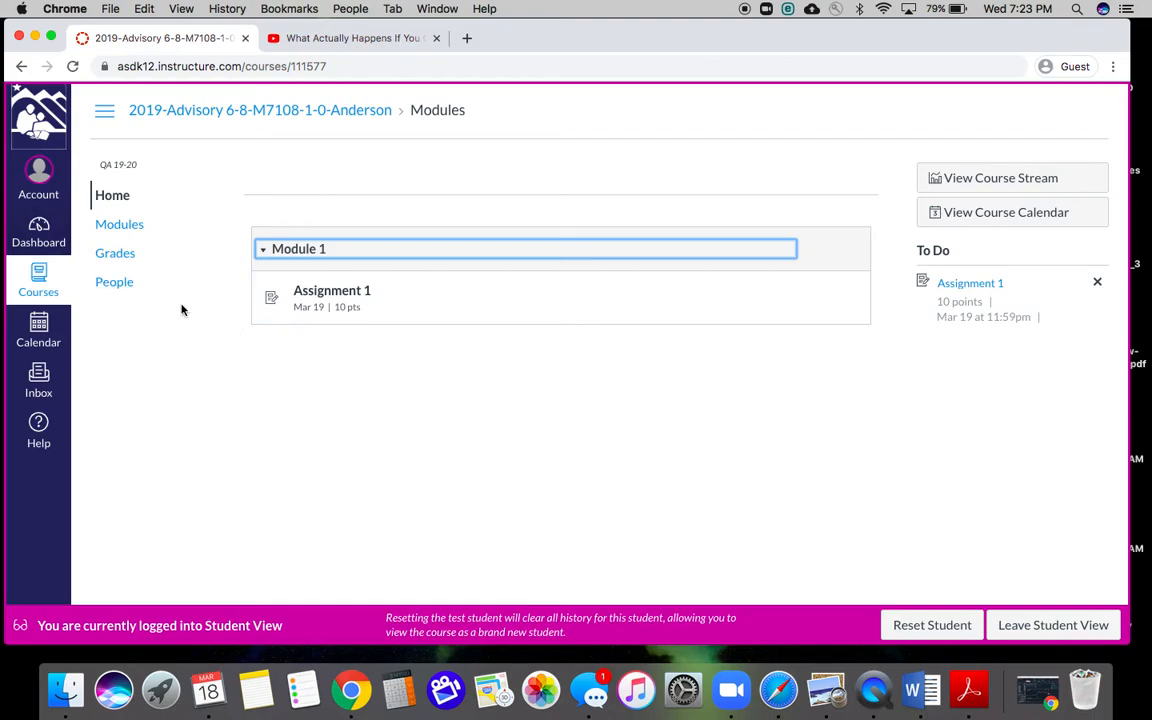
pyautogui.click(340, 298)
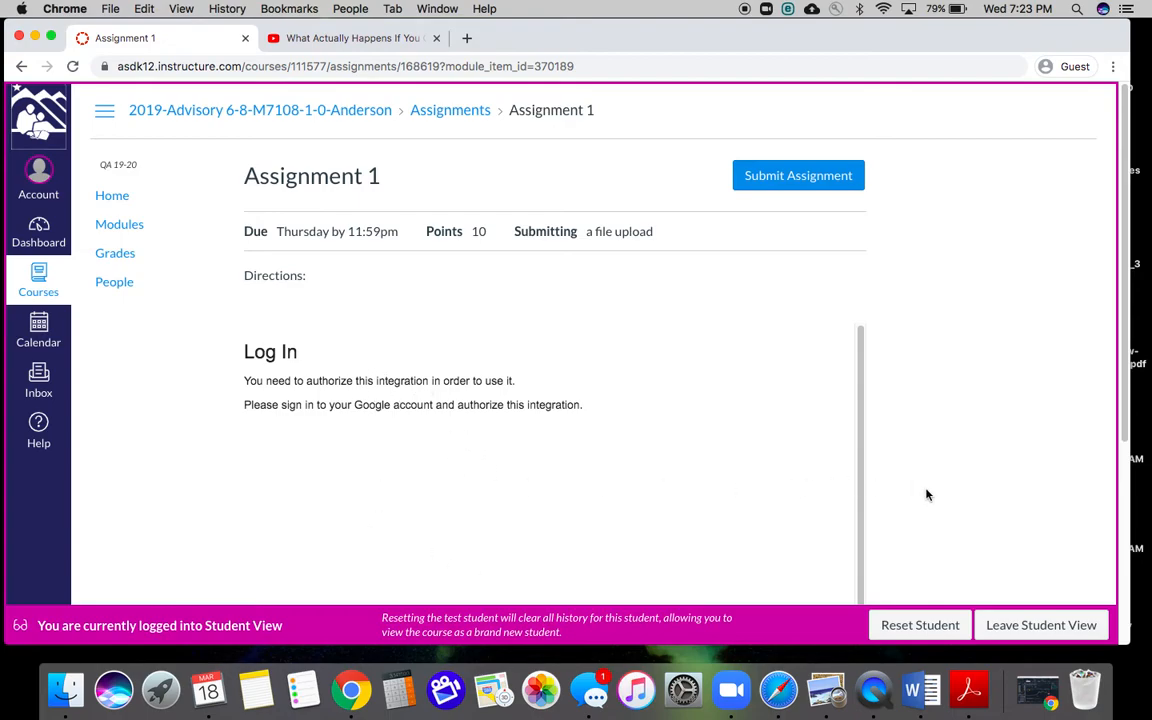
pyautogui.scroll(-5, 926, 494)
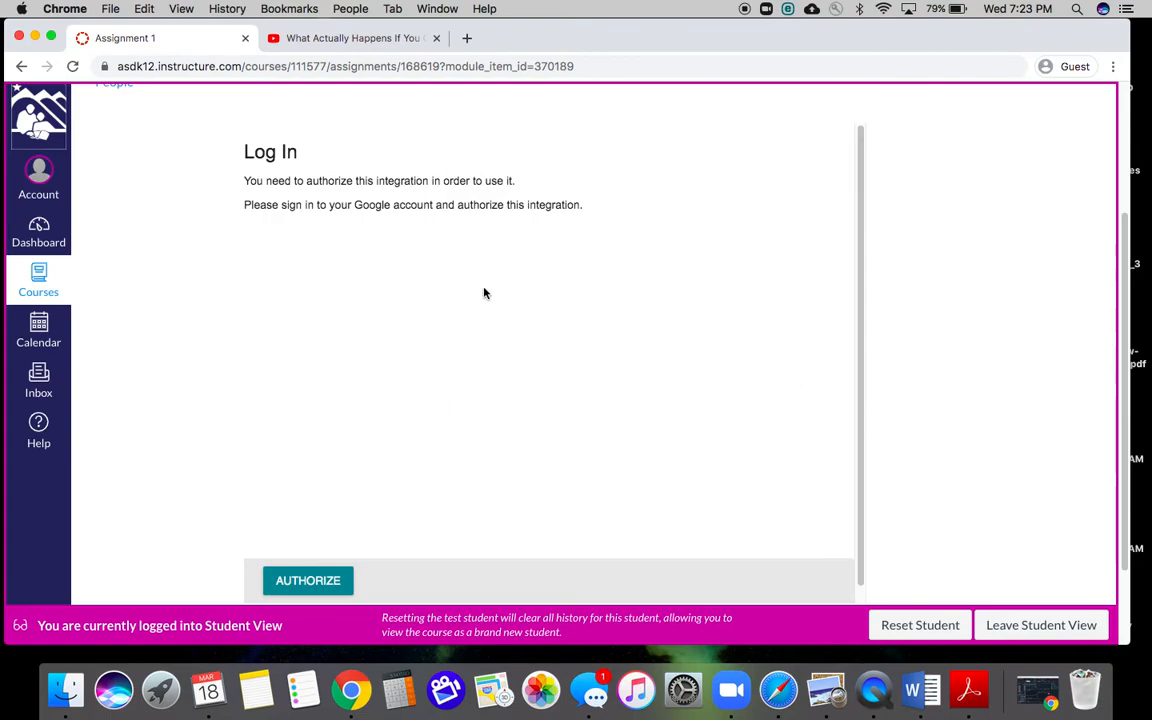
pyautogui.scroll(5, 933, 381)
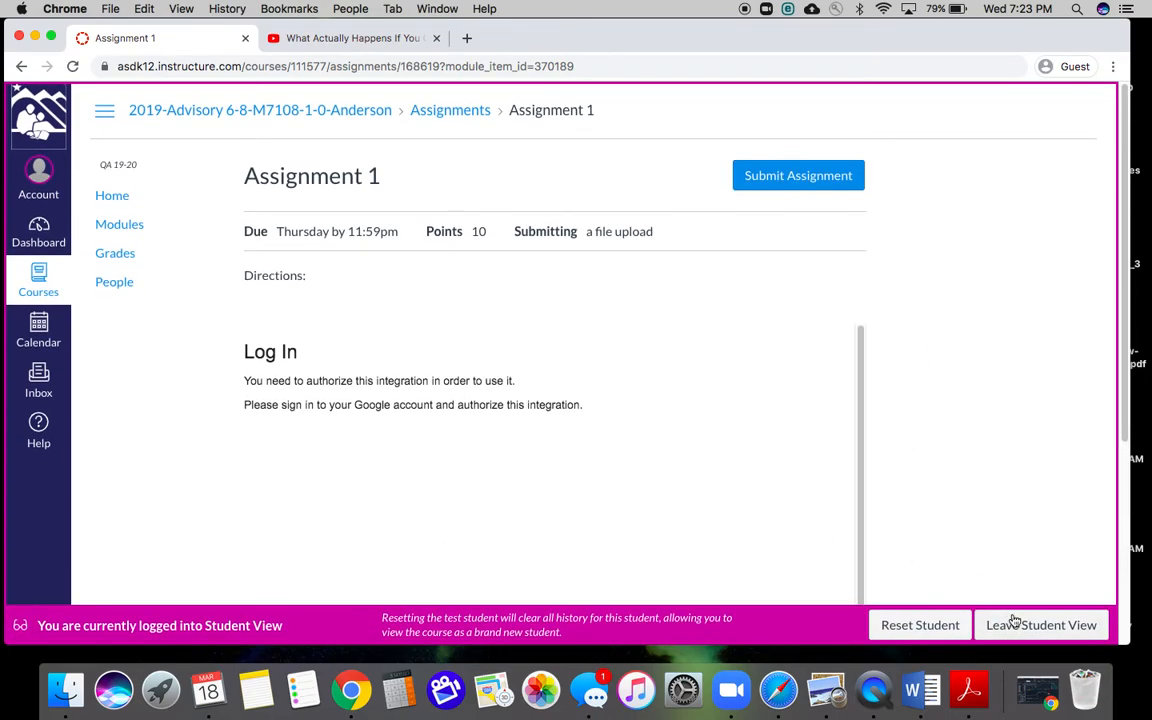
# Start a submission for Assignment 1 as the test student and view the file upload and Google Drive submission options
pyautogui.click(798, 176)
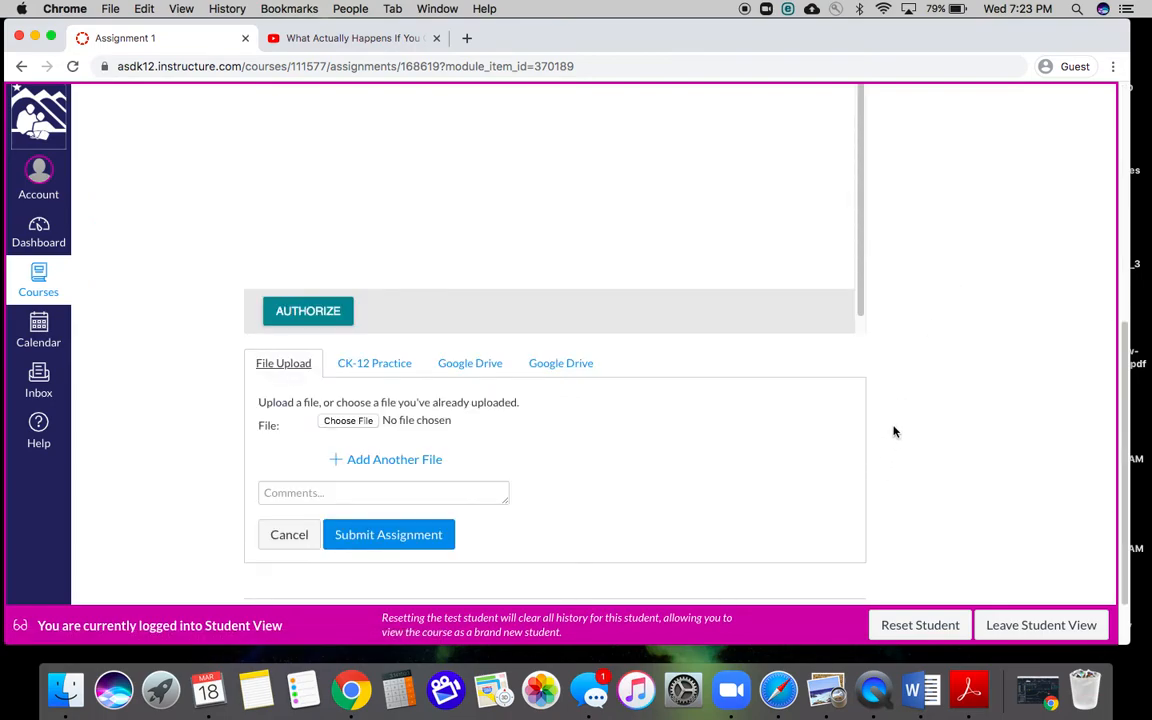
pyautogui.scroll(-2, 894, 431)
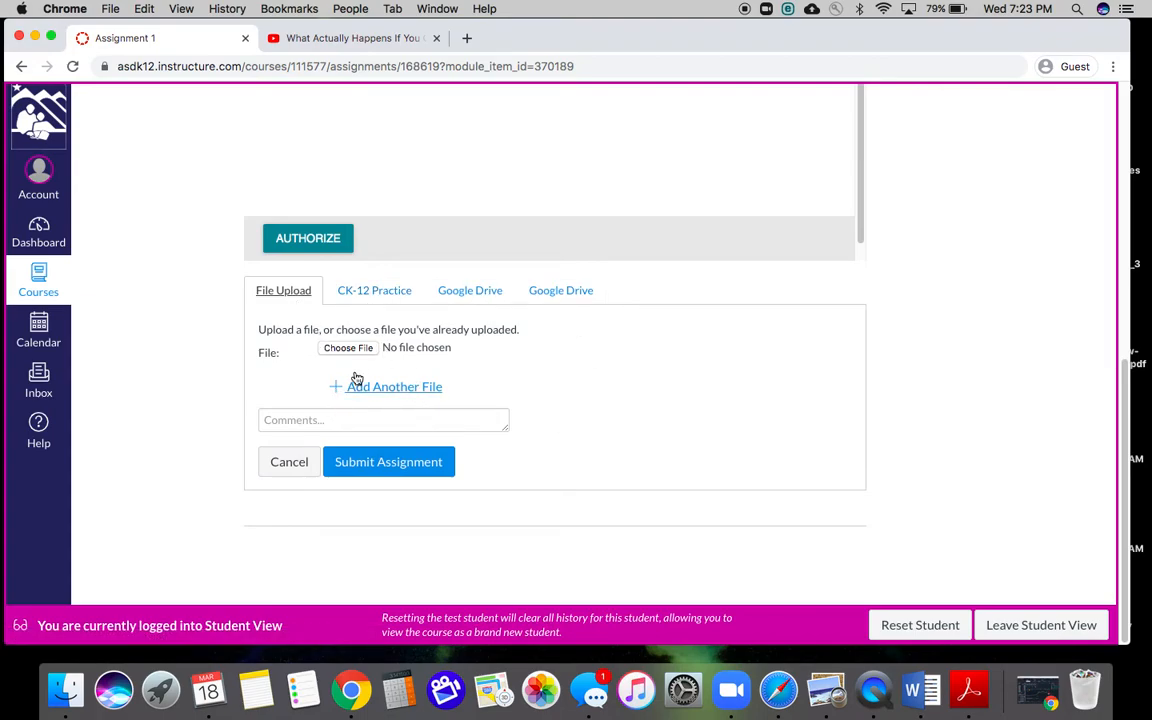
pyautogui.click(478, 290)
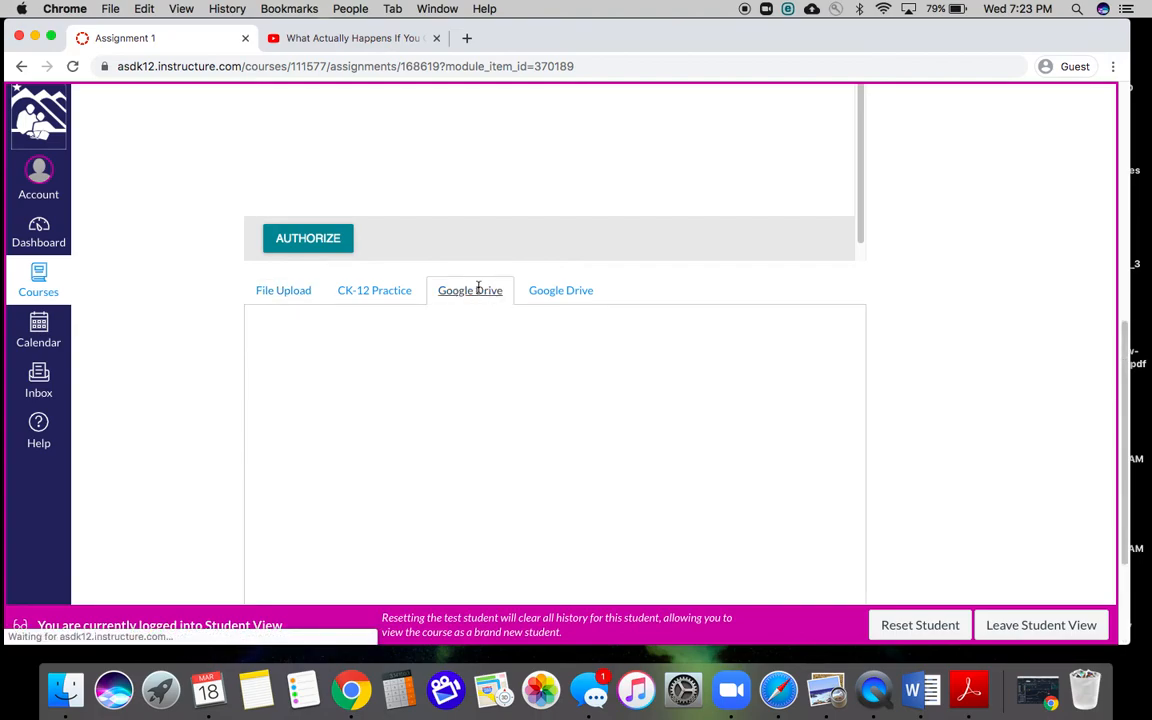
pyautogui.scroll(-3, 892, 419)
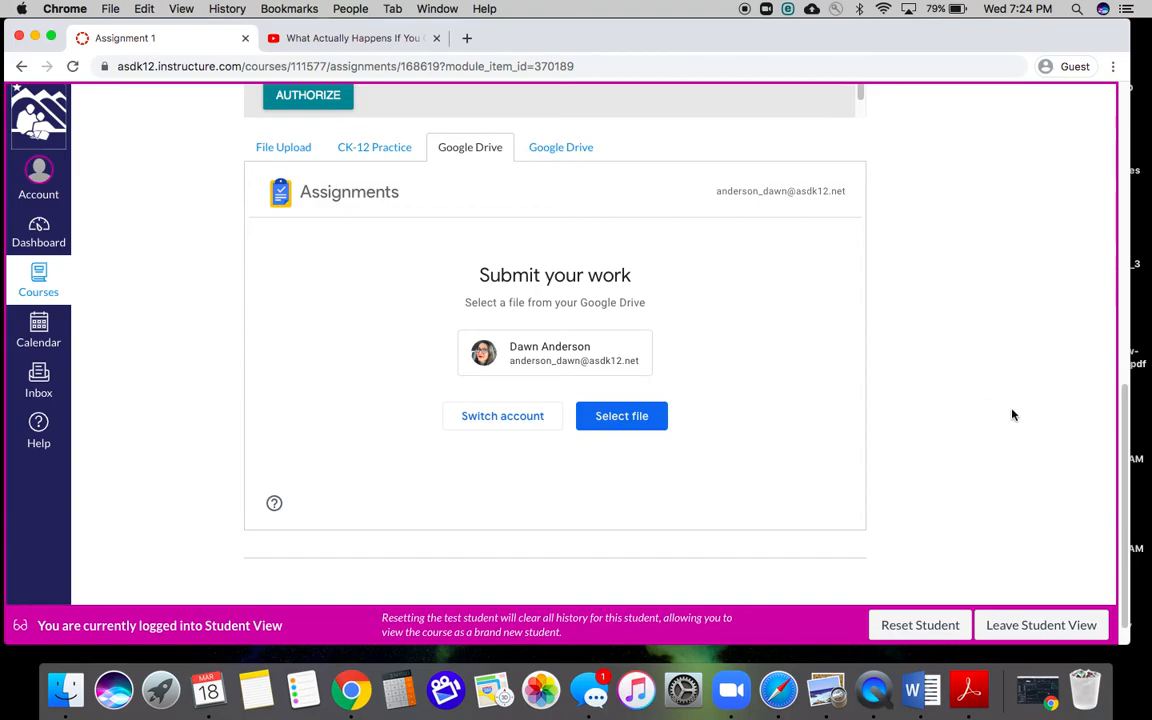
# Leave Student View, discarding the started submission, and return to the Advisory course home page
pyautogui.click(1030, 625)
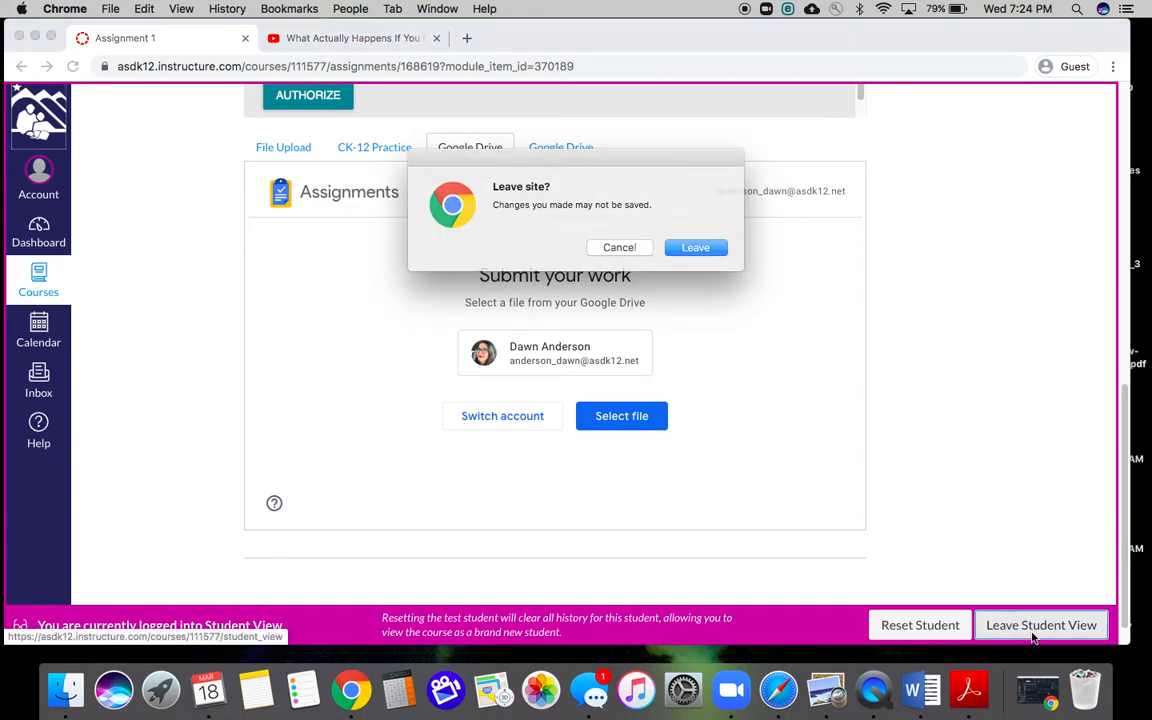
pyautogui.click(692, 249)
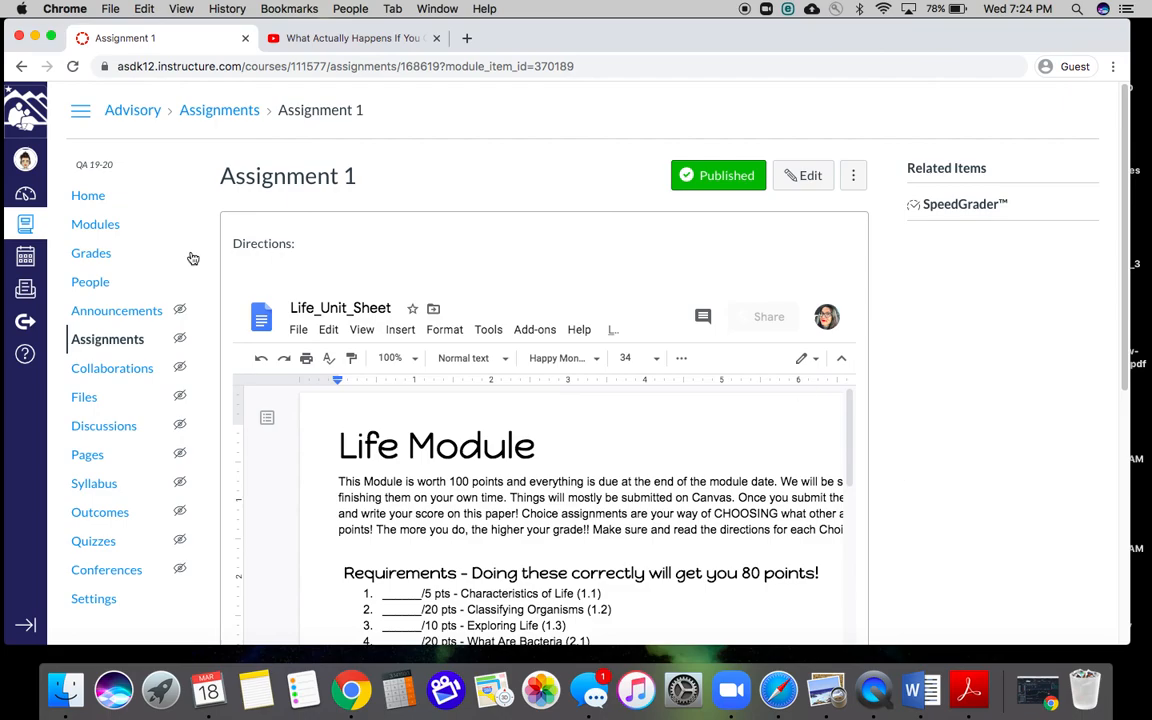
pyautogui.click(89, 195)
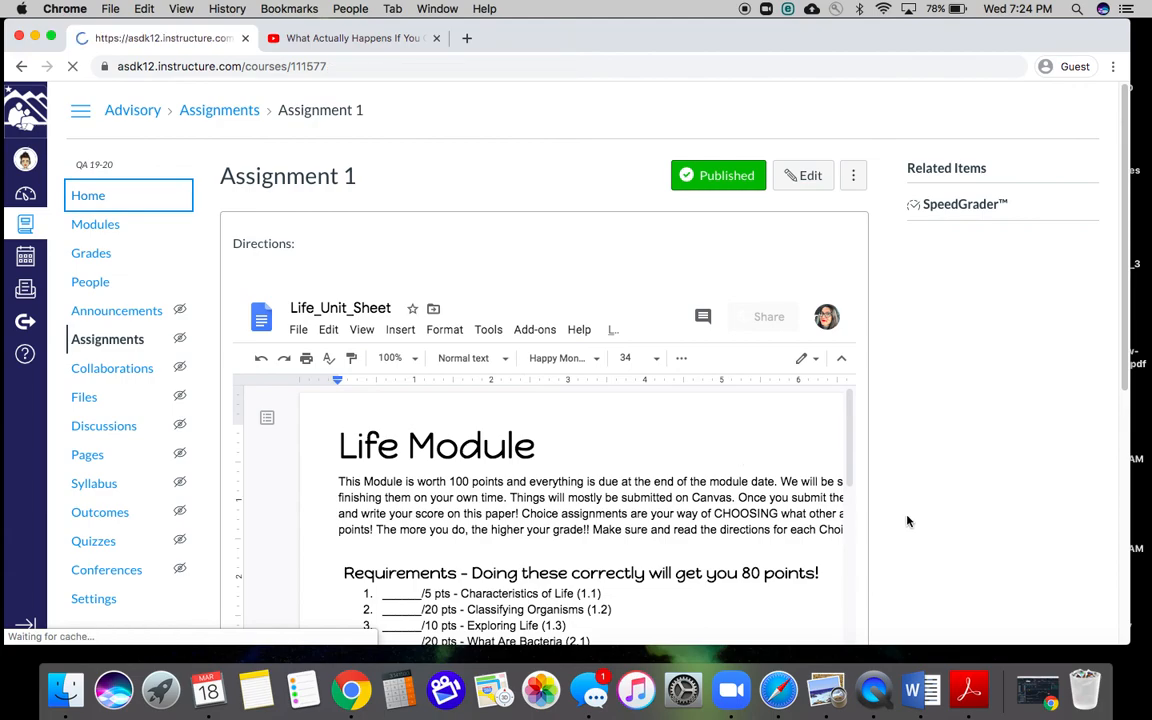